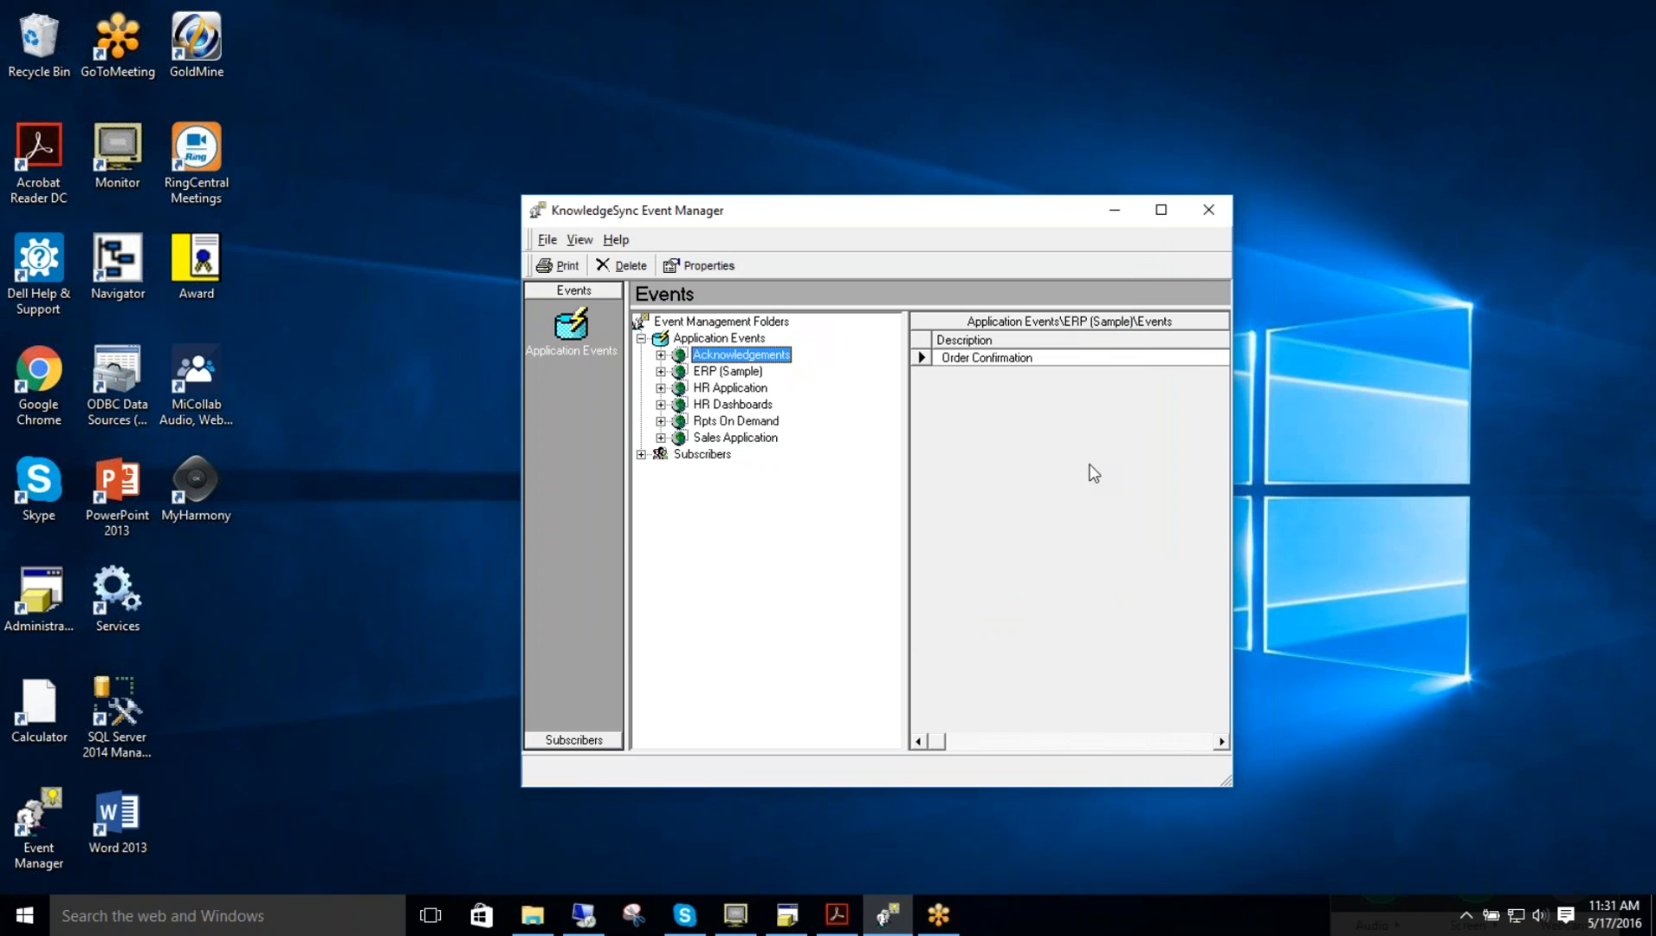
# Step: Open the ERP (Sample) properties, examine the acknowledgements web address and template file, and browse to the template's folder
pyautogui.click(717, 373)
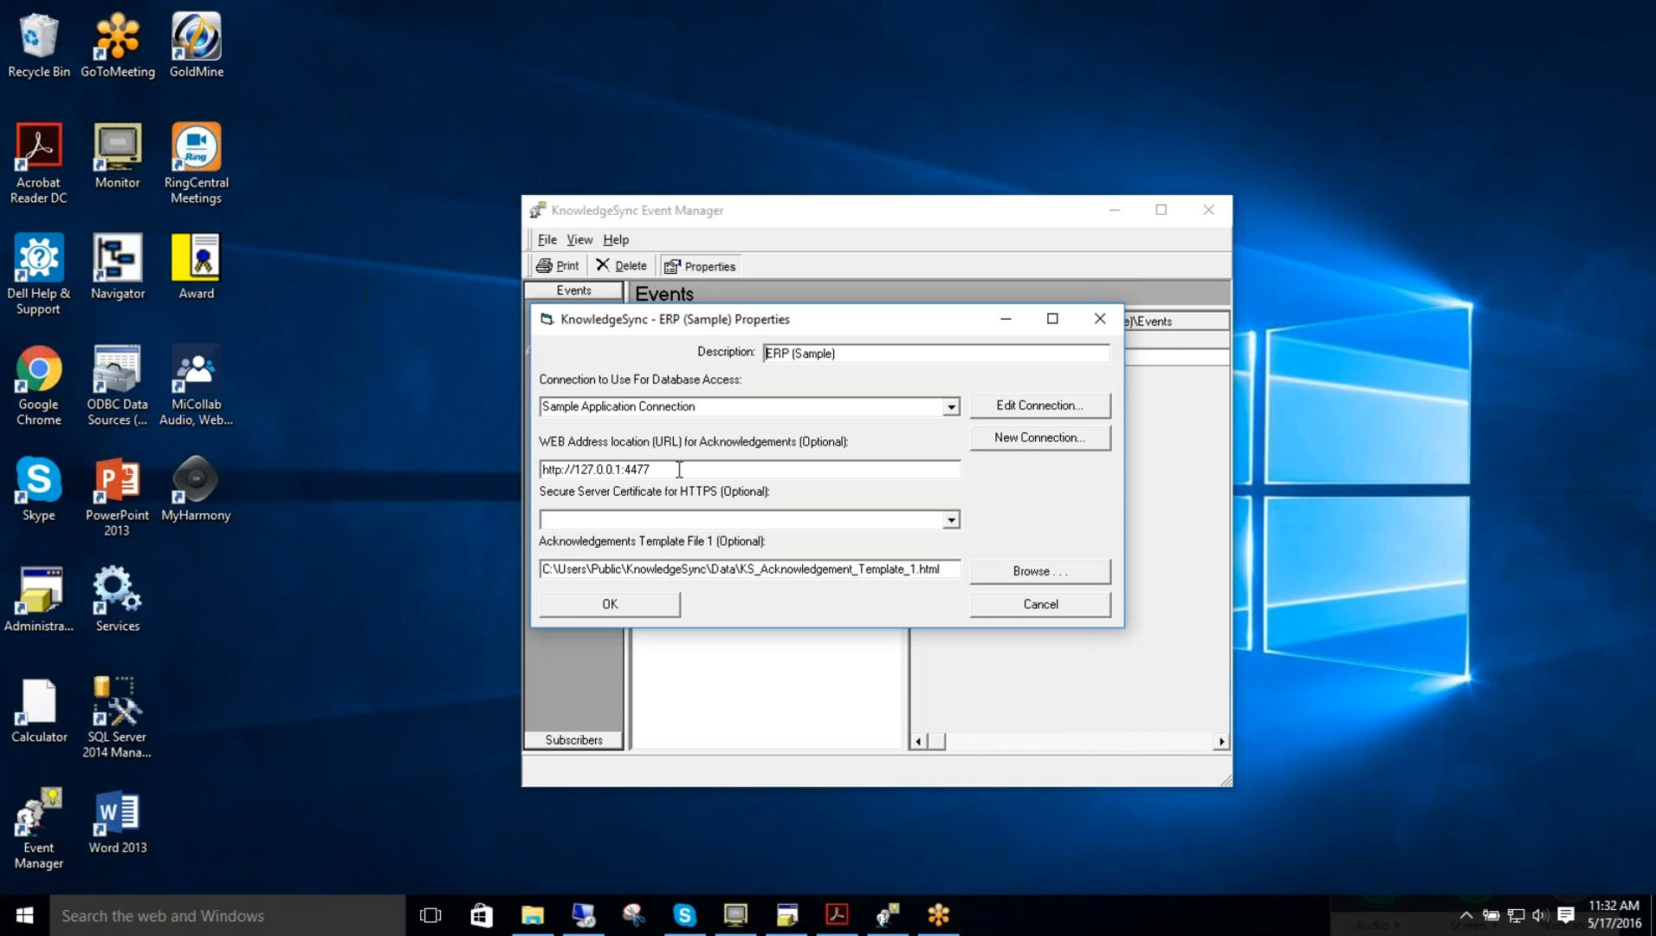
pyautogui.moveTo(693, 469); pyautogui.dragTo(542, 469)
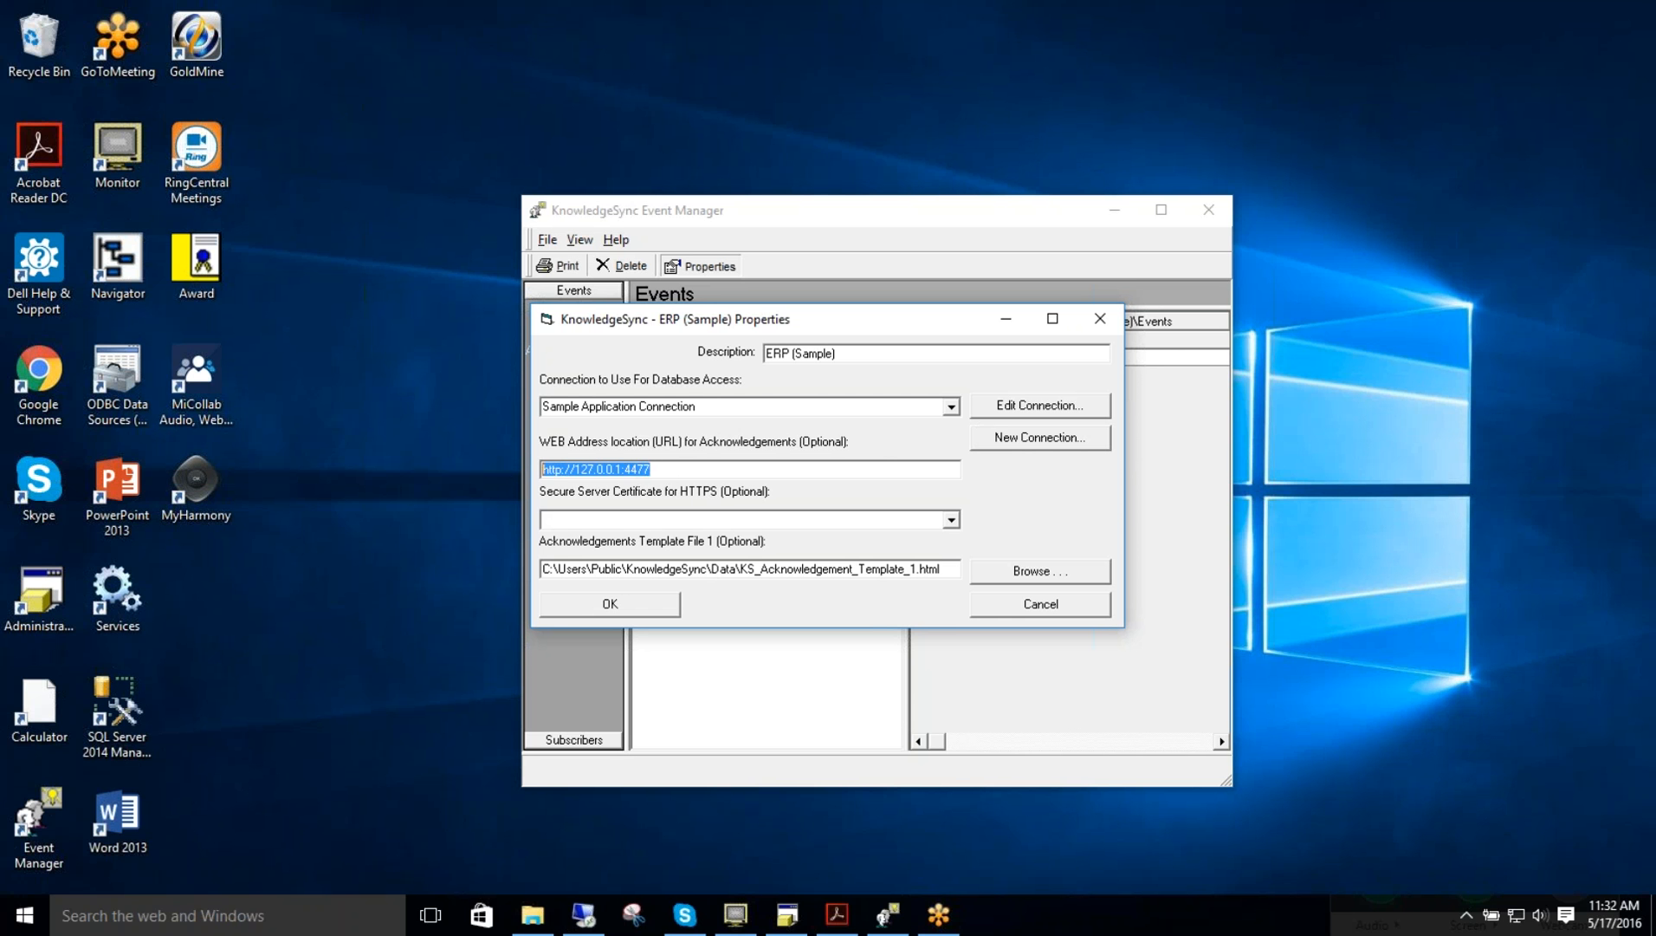
pyautogui.click(785, 463)
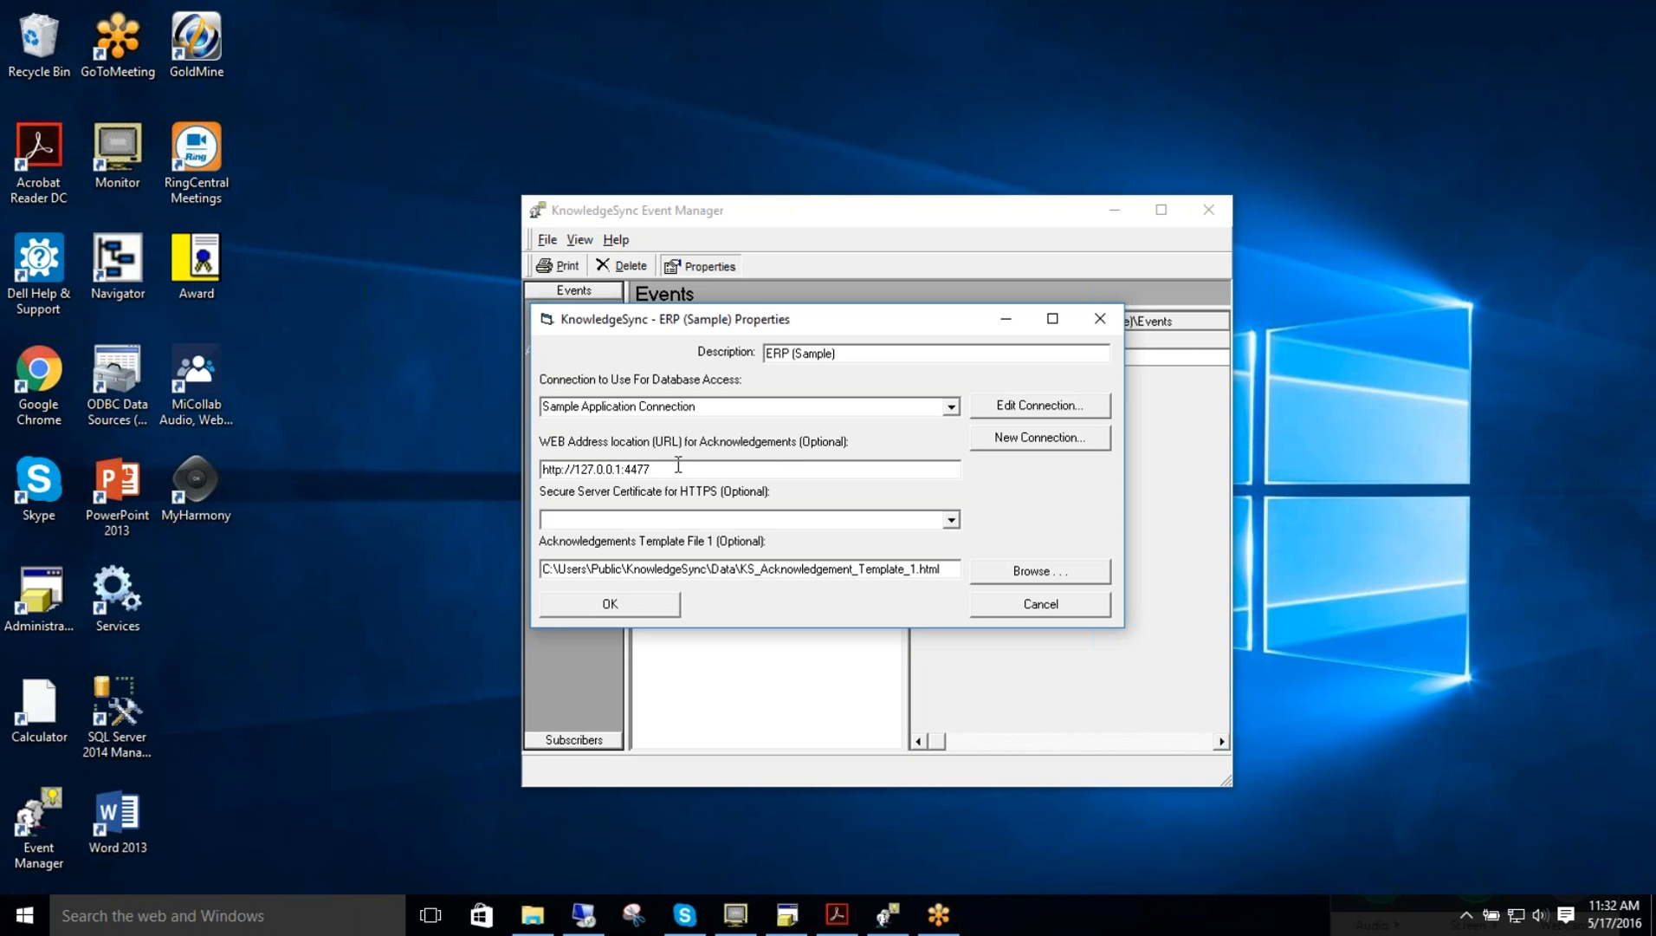
pyautogui.press('Tab')
pyautogui.click(1047, 573)
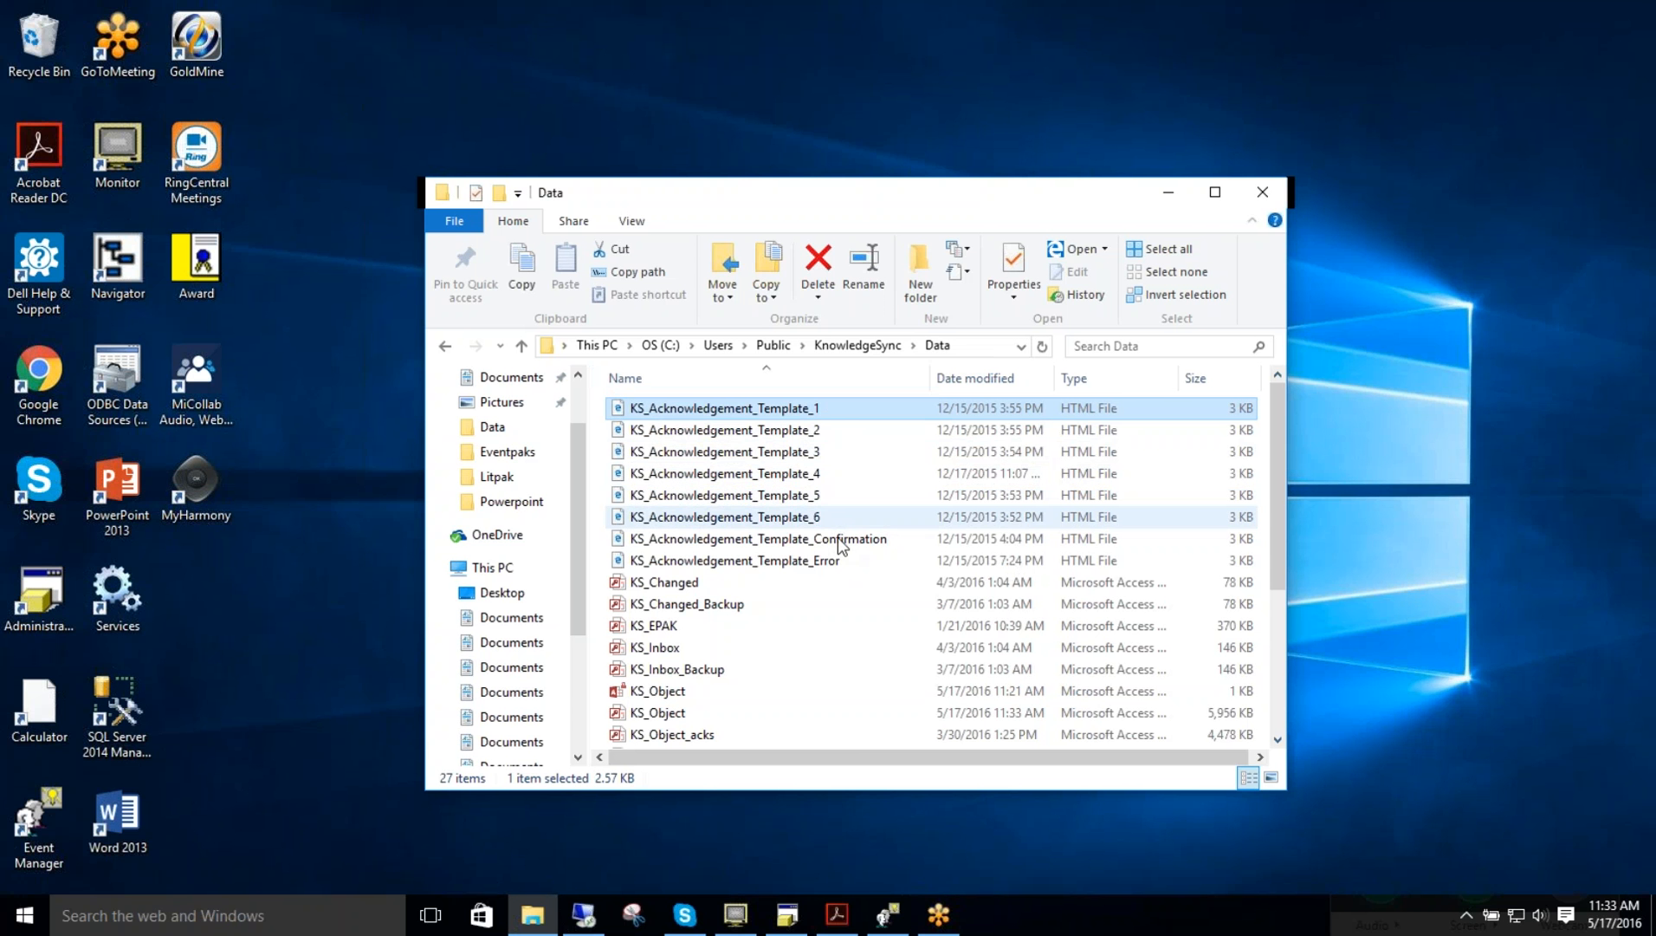
# Step: Return to the Event Manager, reopen the ERP (Sample) properties, and cancel out of them
pyautogui.click(888, 915)
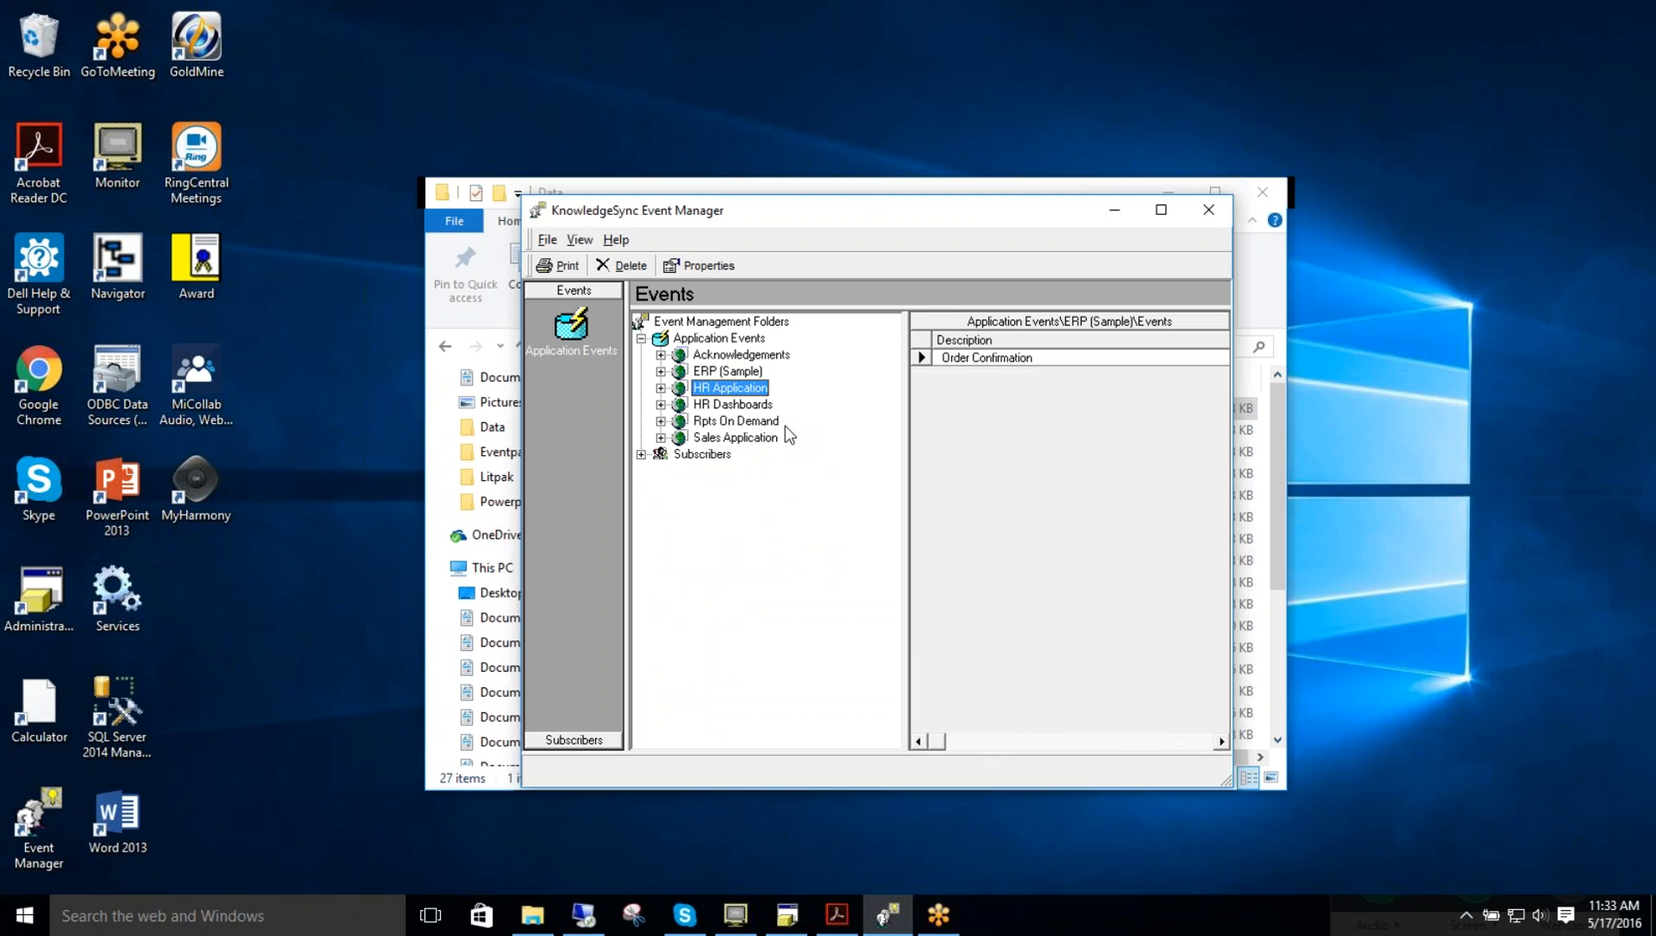
pyautogui.click(728, 371)
pyautogui.click(699, 265)
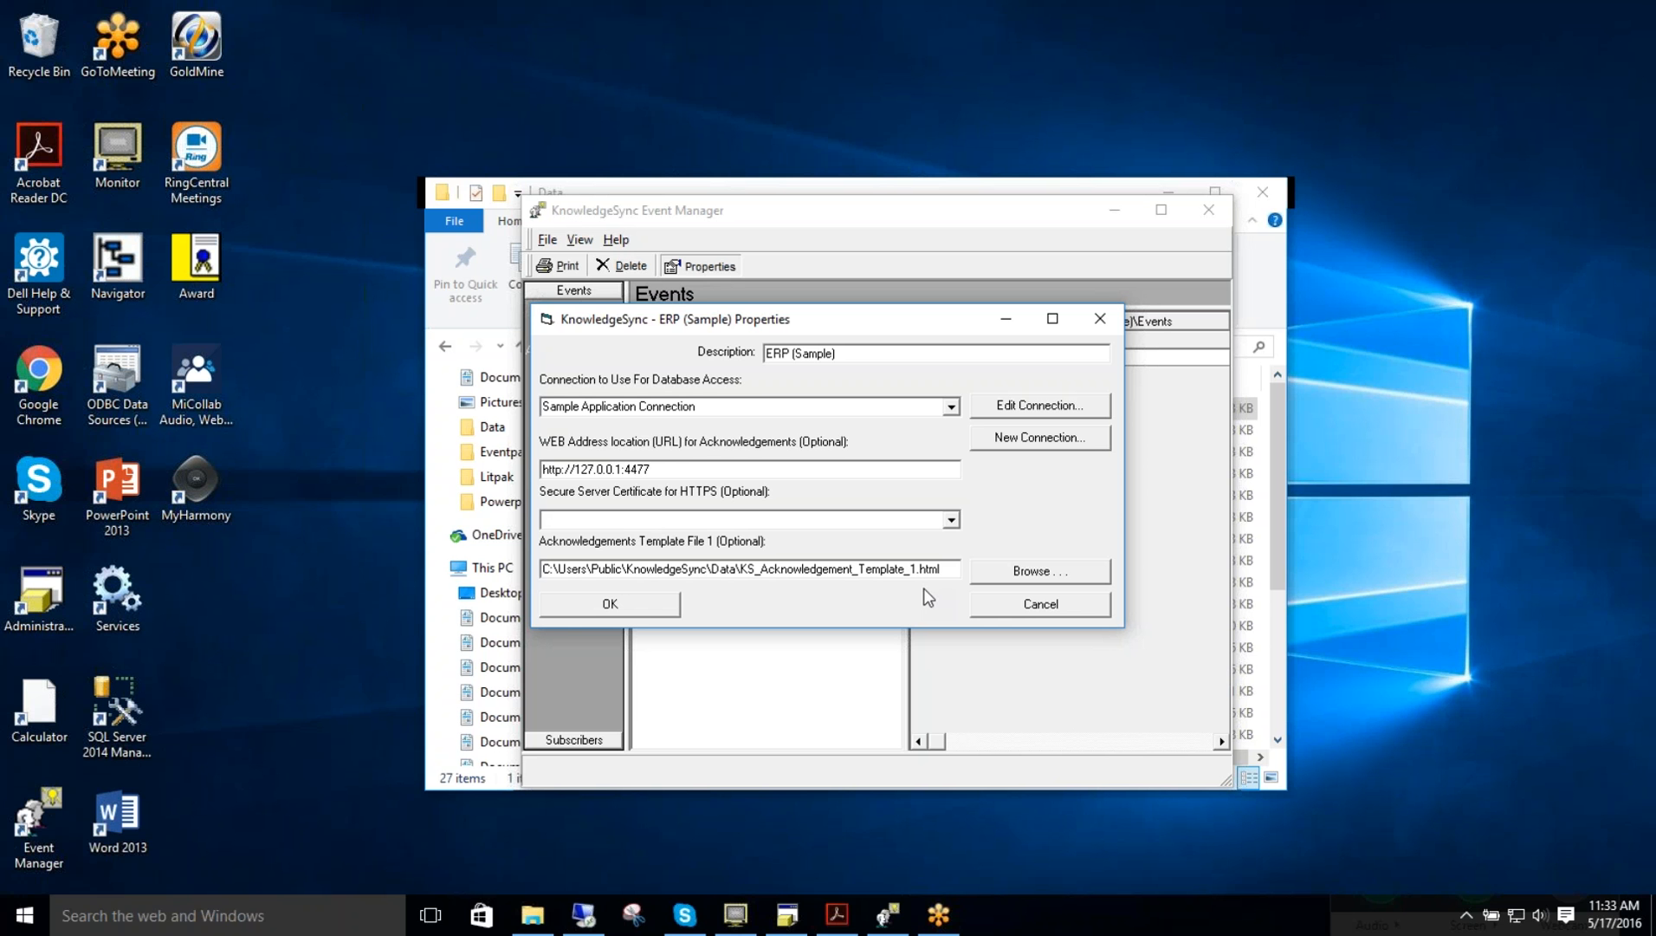
pyautogui.click(1027, 605)
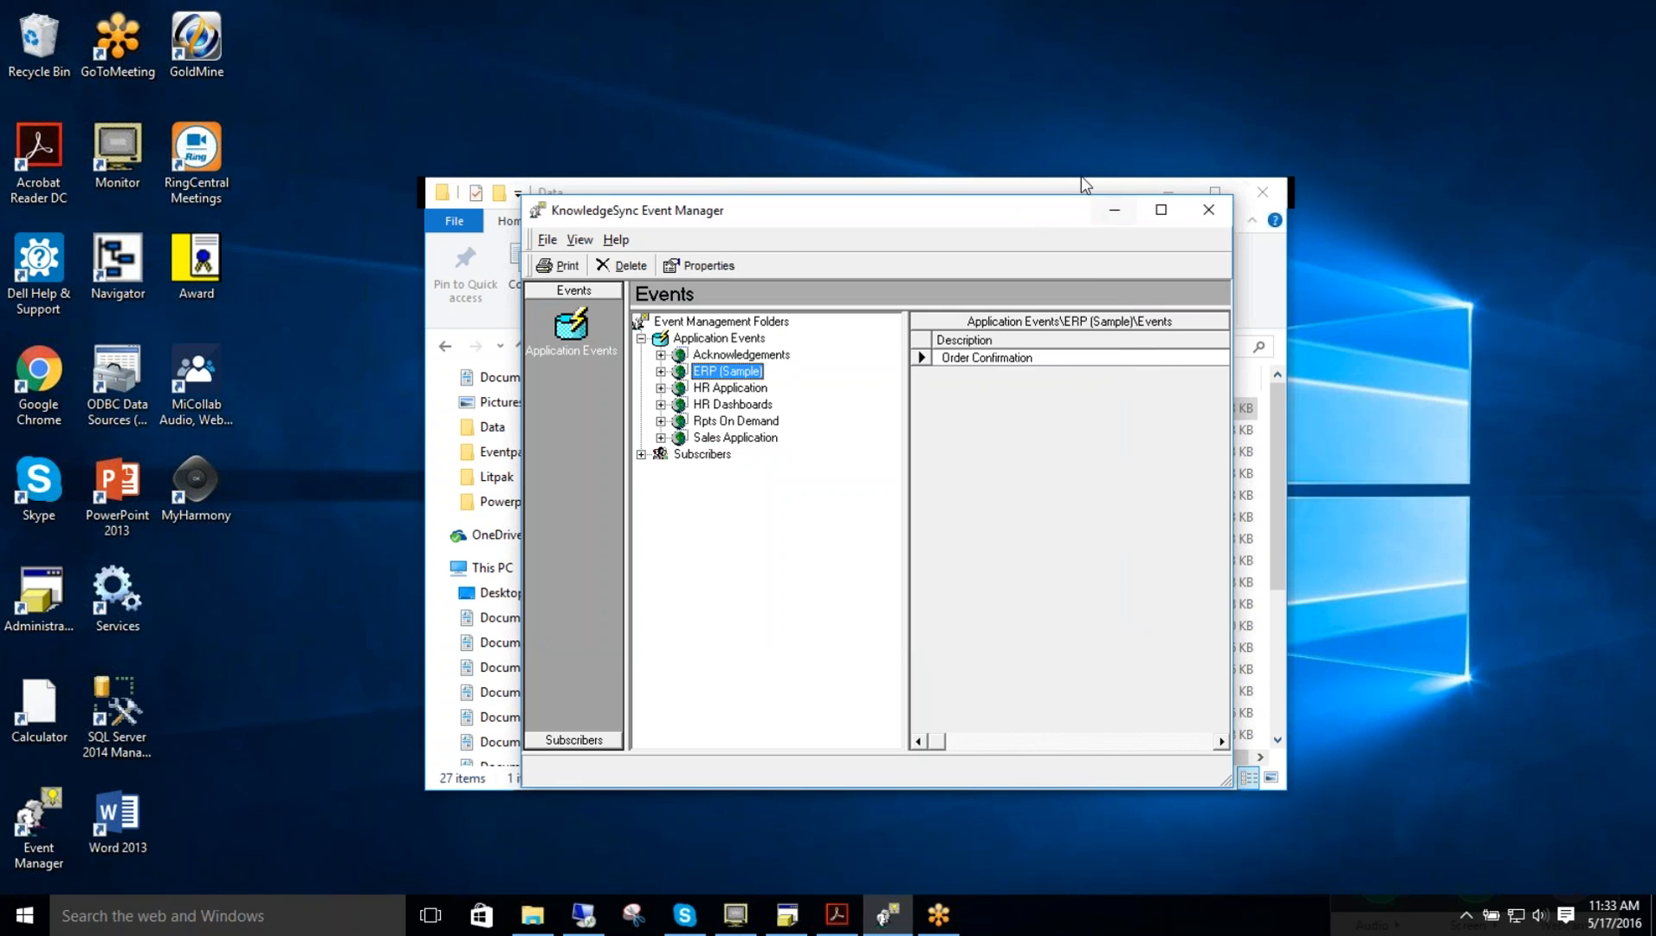
# Step: Open KS_Acknowledgement_Template_1 in Notepad, scroll through its HTML to the form, and close it
pyautogui.click(1080, 184)
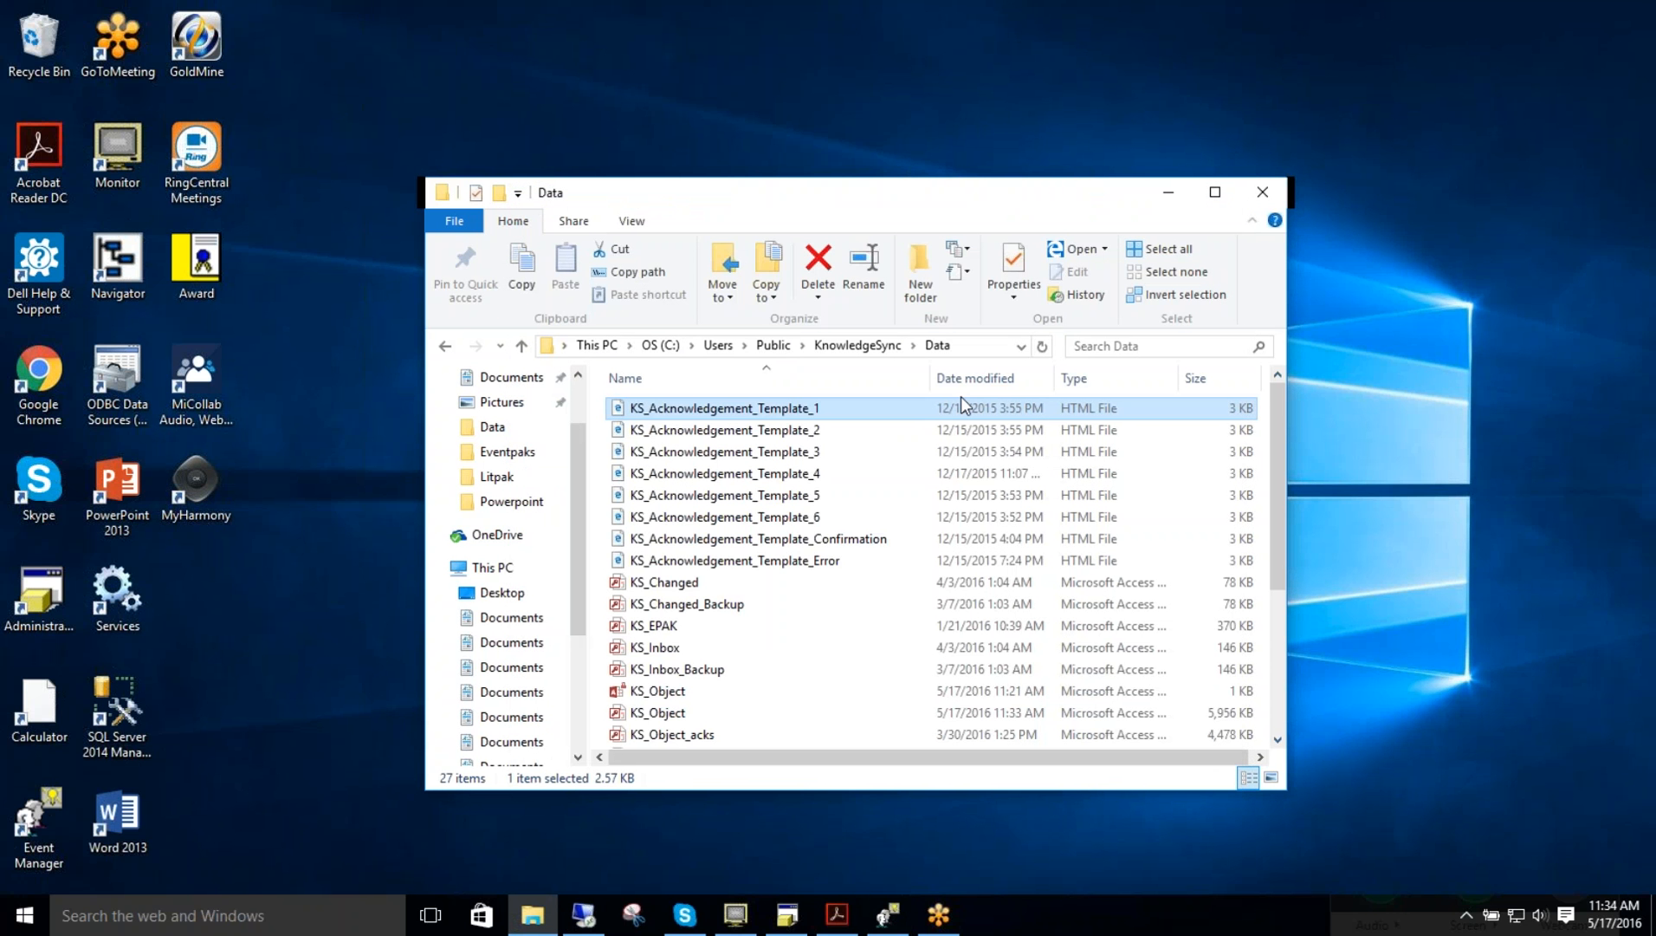
pyautogui.doubleClick(782, 410)
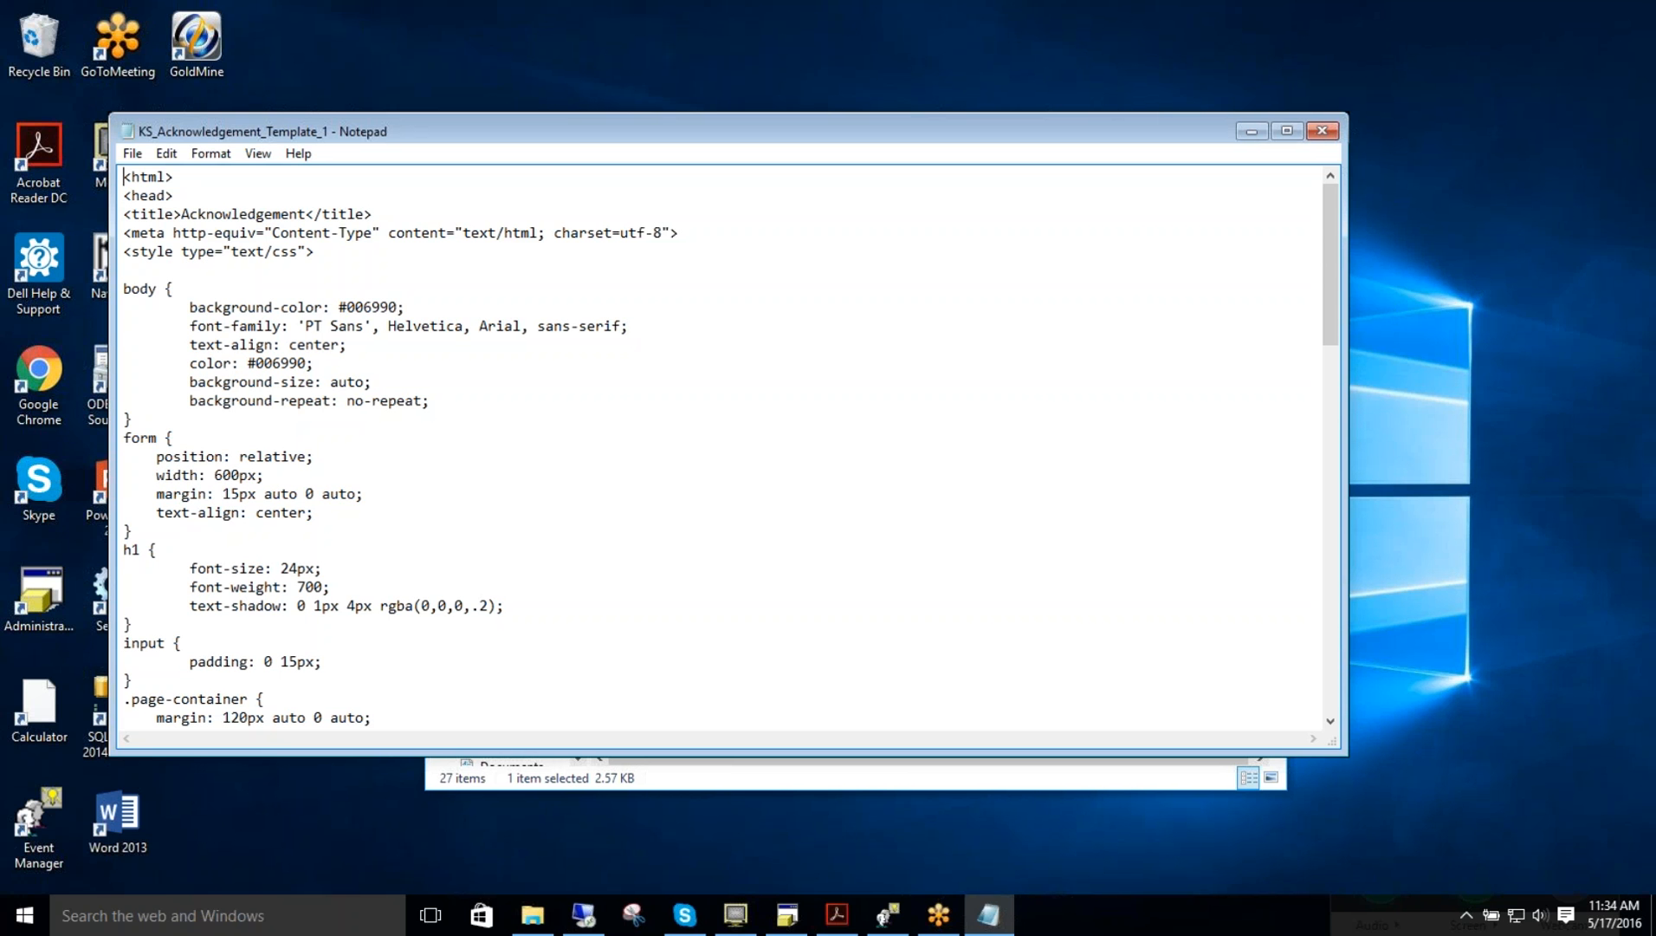
pyautogui.moveTo(1332, 231); pyautogui.dragTo(1407, 620)
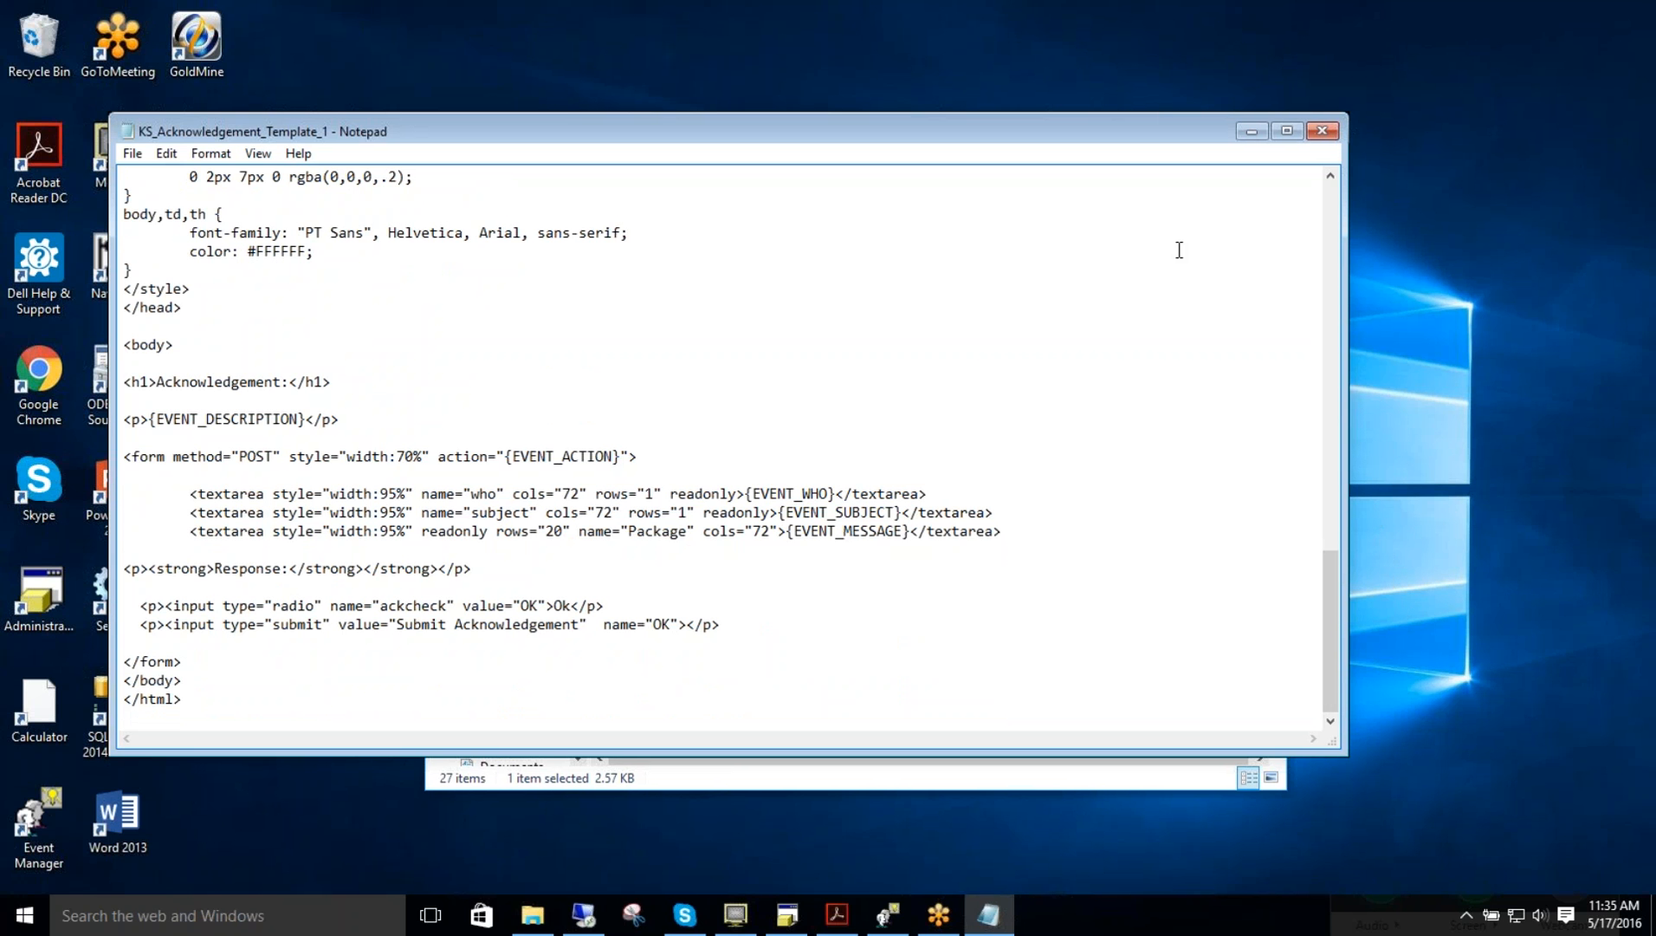
pyautogui.click(1320, 135)
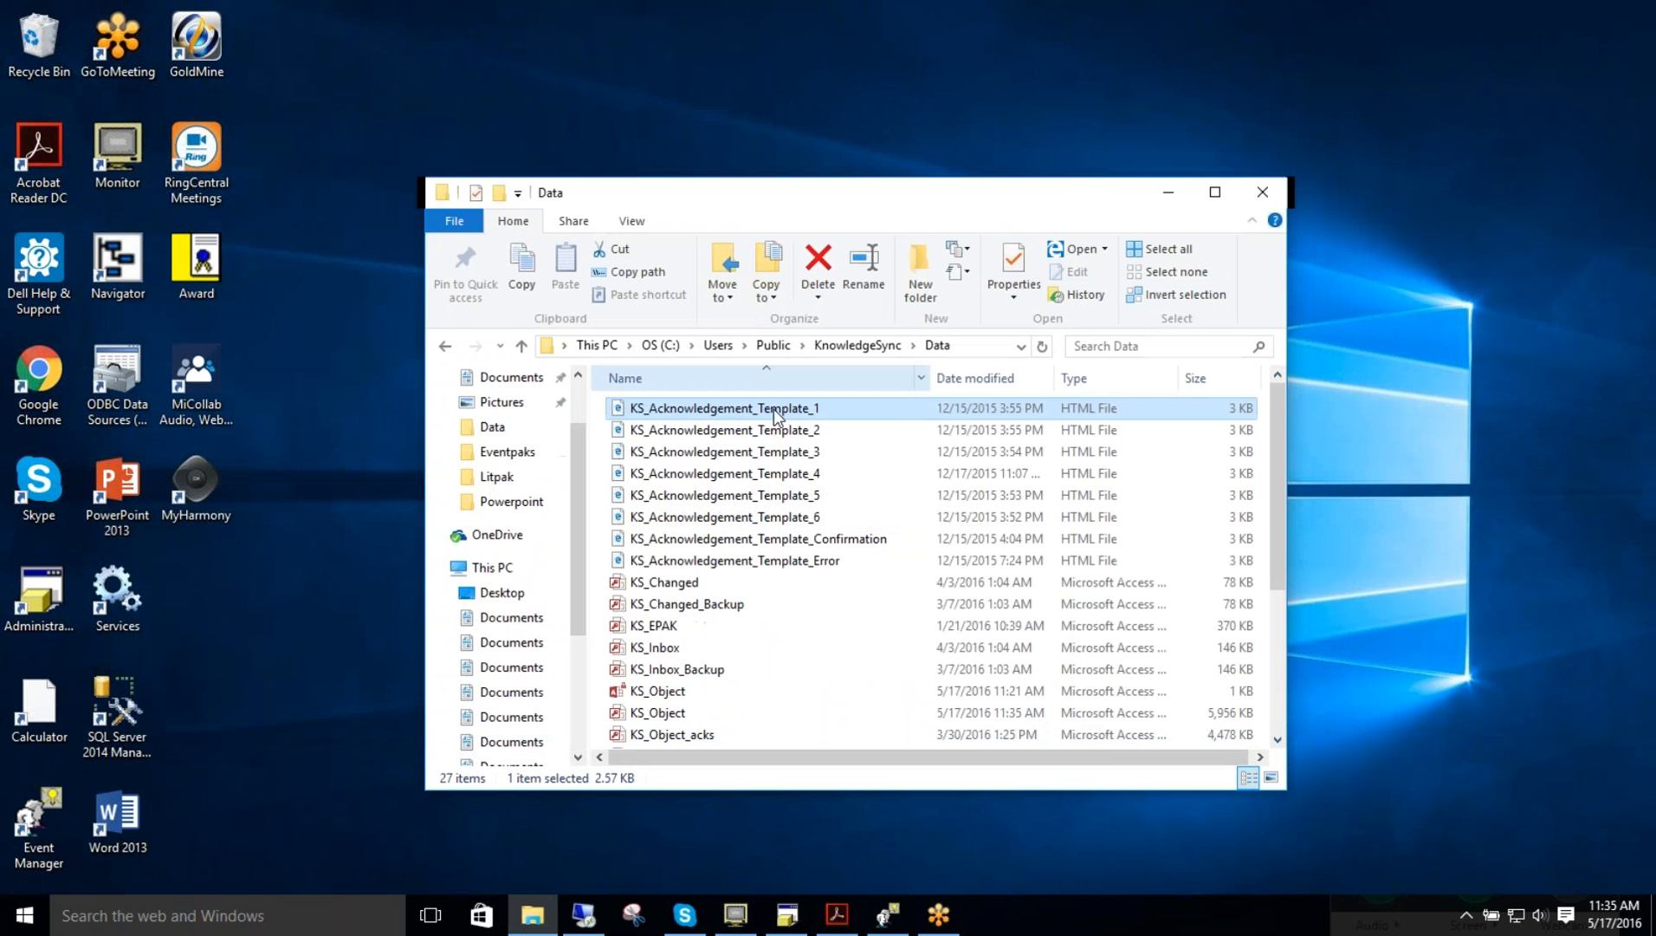
# Step: Open the ERP (Sample) Order Confirmation event's Email settings and scroll through the available values to the Acknowledge entries
pyautogui.doubleClick(772, 412)
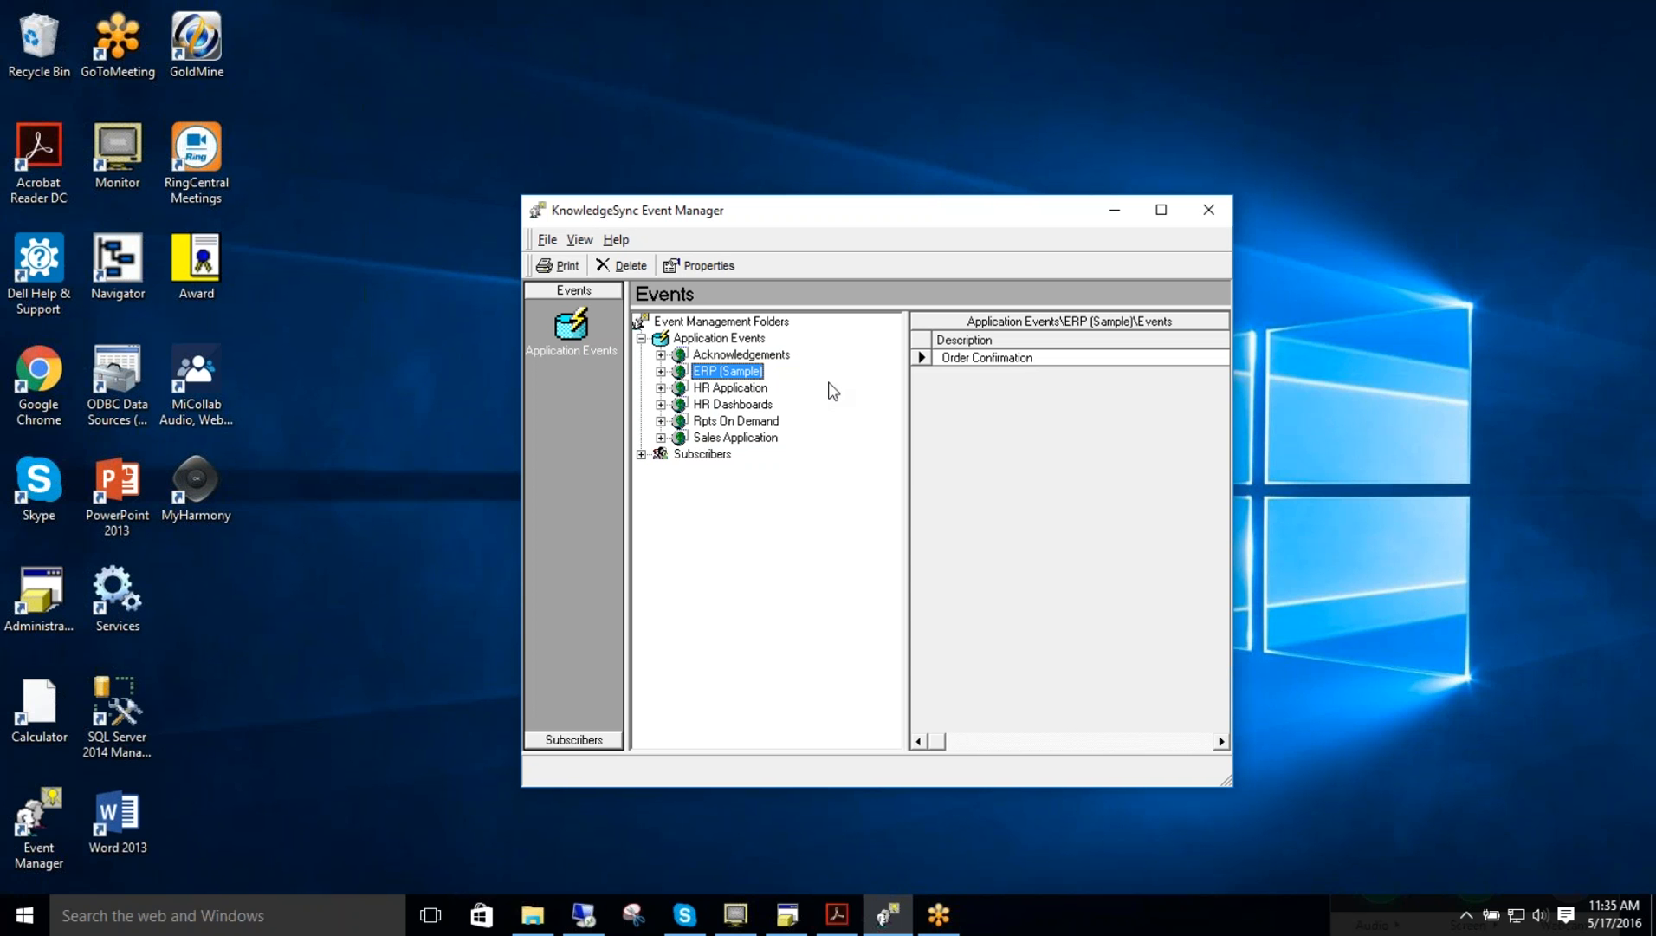
pyautogui.click(660, 371)
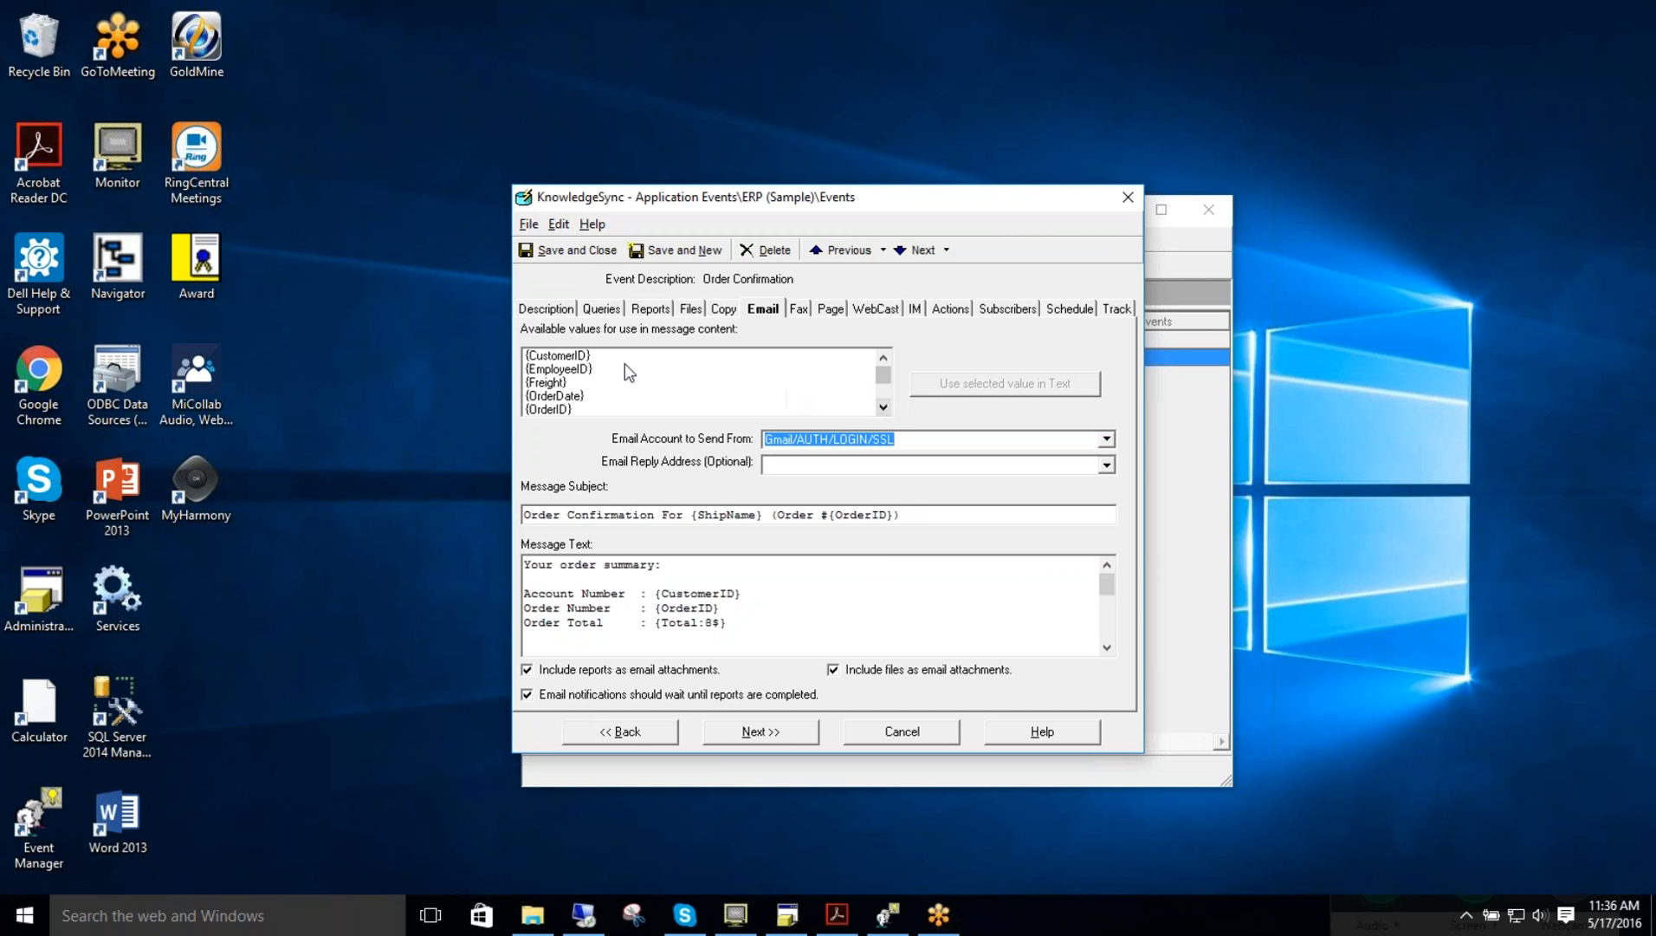
pyautogui.click(753, 382)
pyautogui.click(884, 406)
pyautogui.click(884, 406)
pyautogui.click(884, 405)
pyautogui.click(884, 406)
pyautogui.click(883, 406)
pyautogui.click(884, 406)
pyautogui.click(883, 406)
pyautogui.click(883, 406)
pyautogui.click(884, 407)
pyautogui.click(884, 406)
pyautogui.click(883, 407)
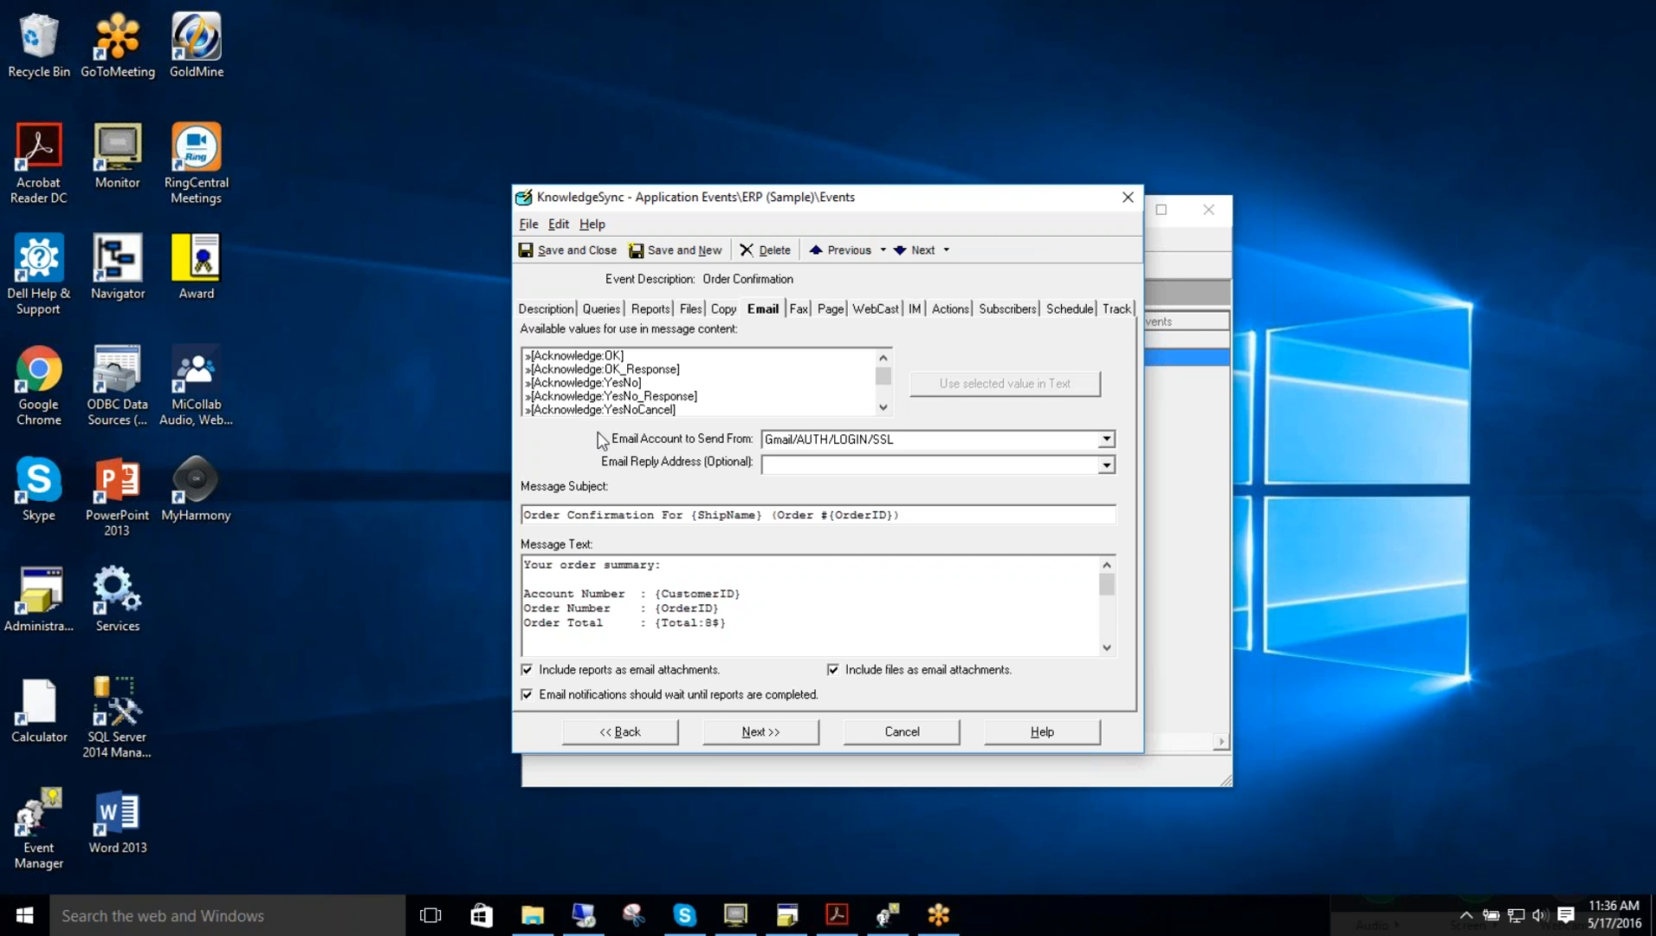
# Step: Select the Acknowledge:YesNo_Response value and examine the Acknowledge:YesNoCancel_Response placeholder at the end of the message text
pyautogui.click(659, 396)
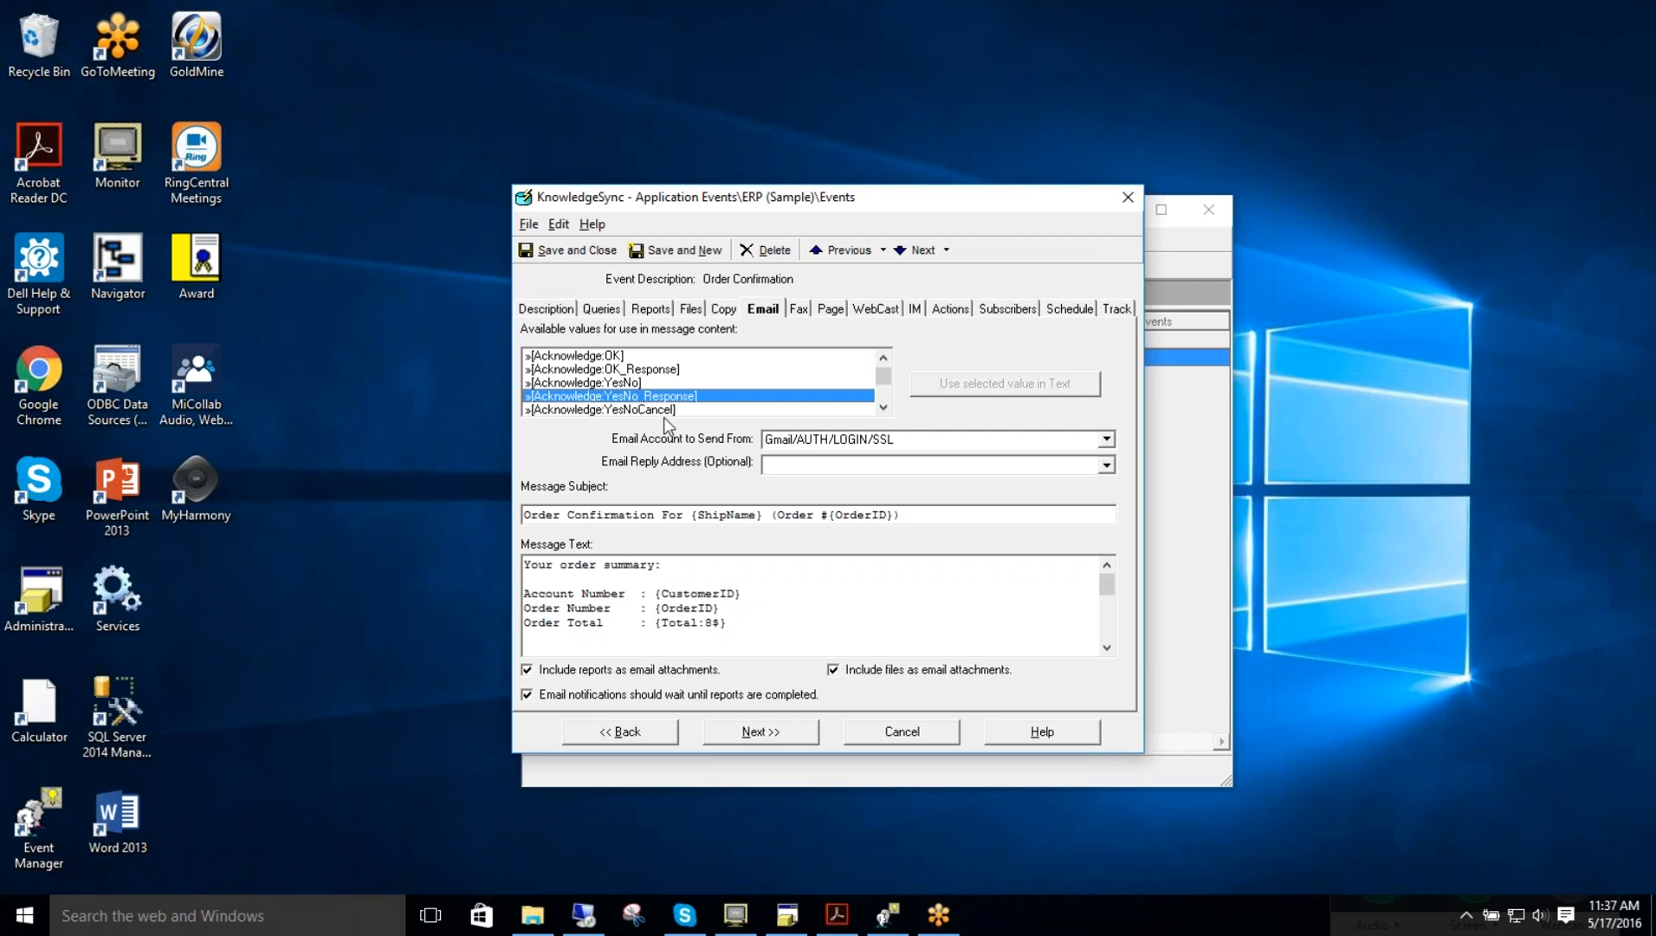
pyautogui.click(1106, 647)
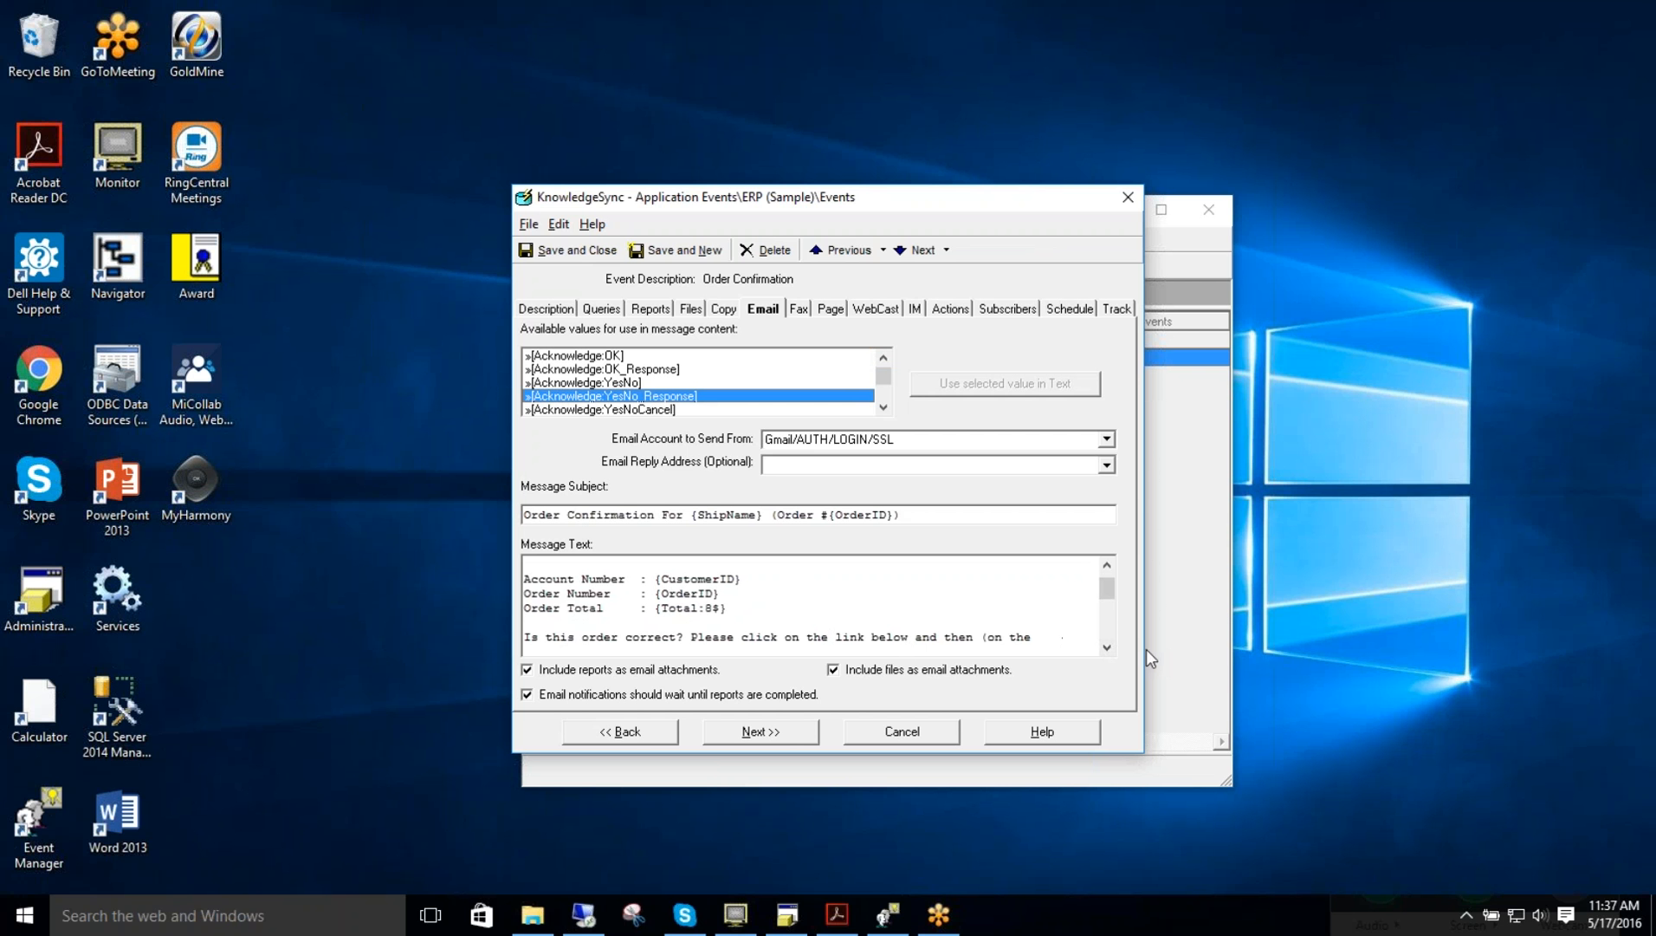
pyautogui.click(1107, 648)
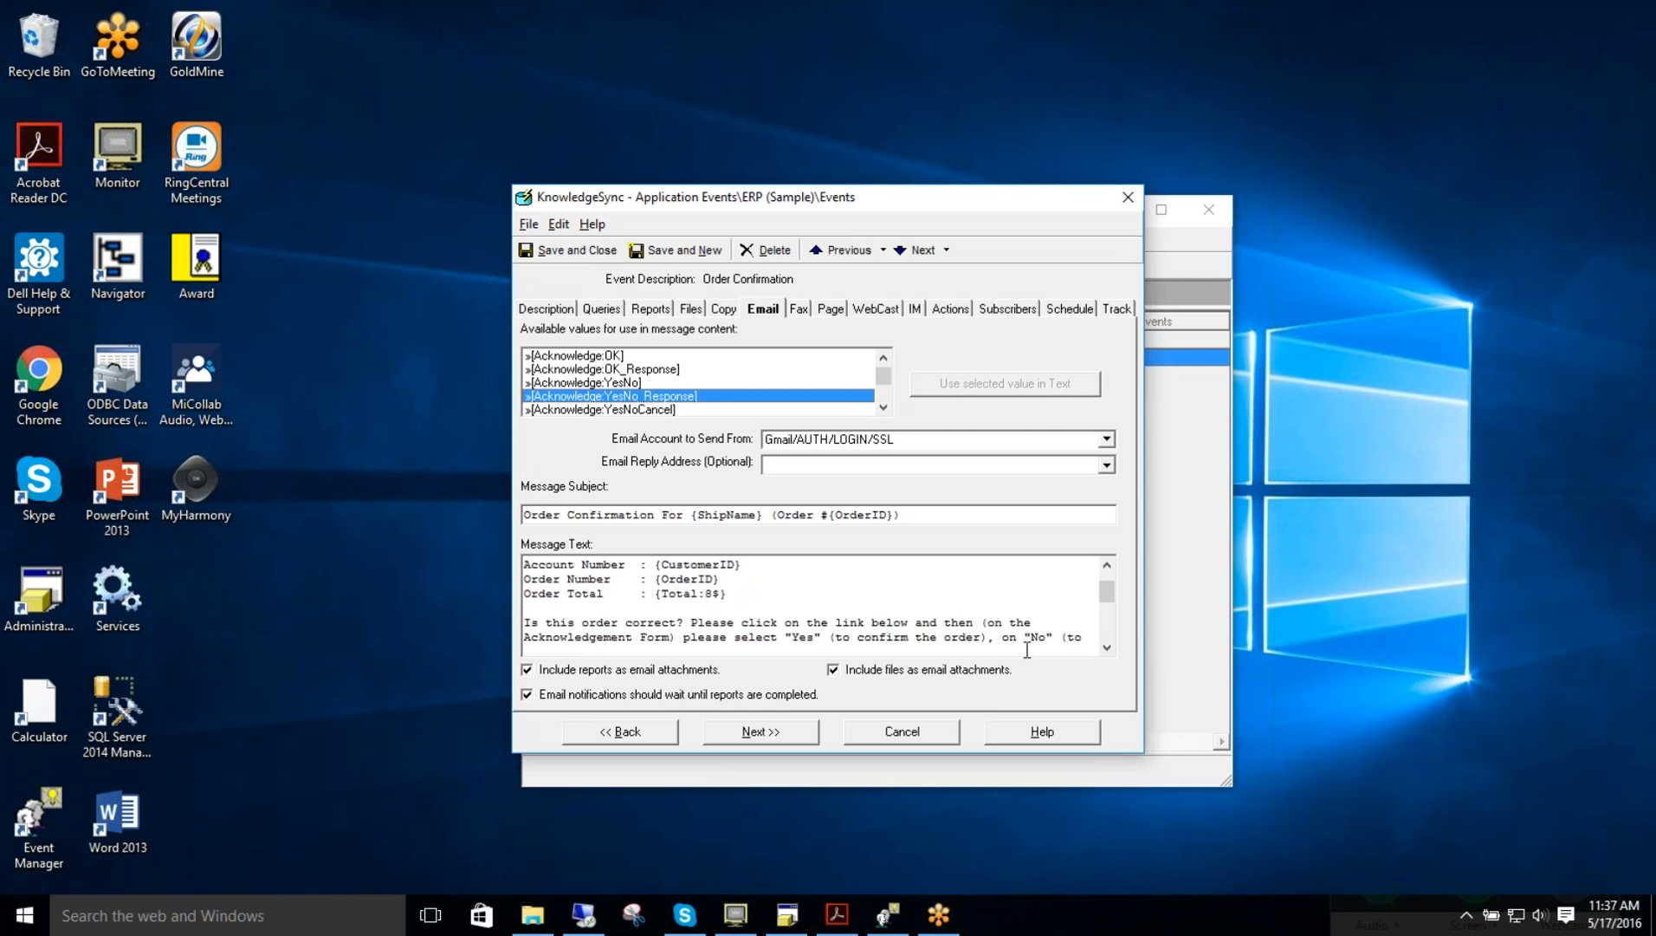
pyautogui.click(1107, 648)
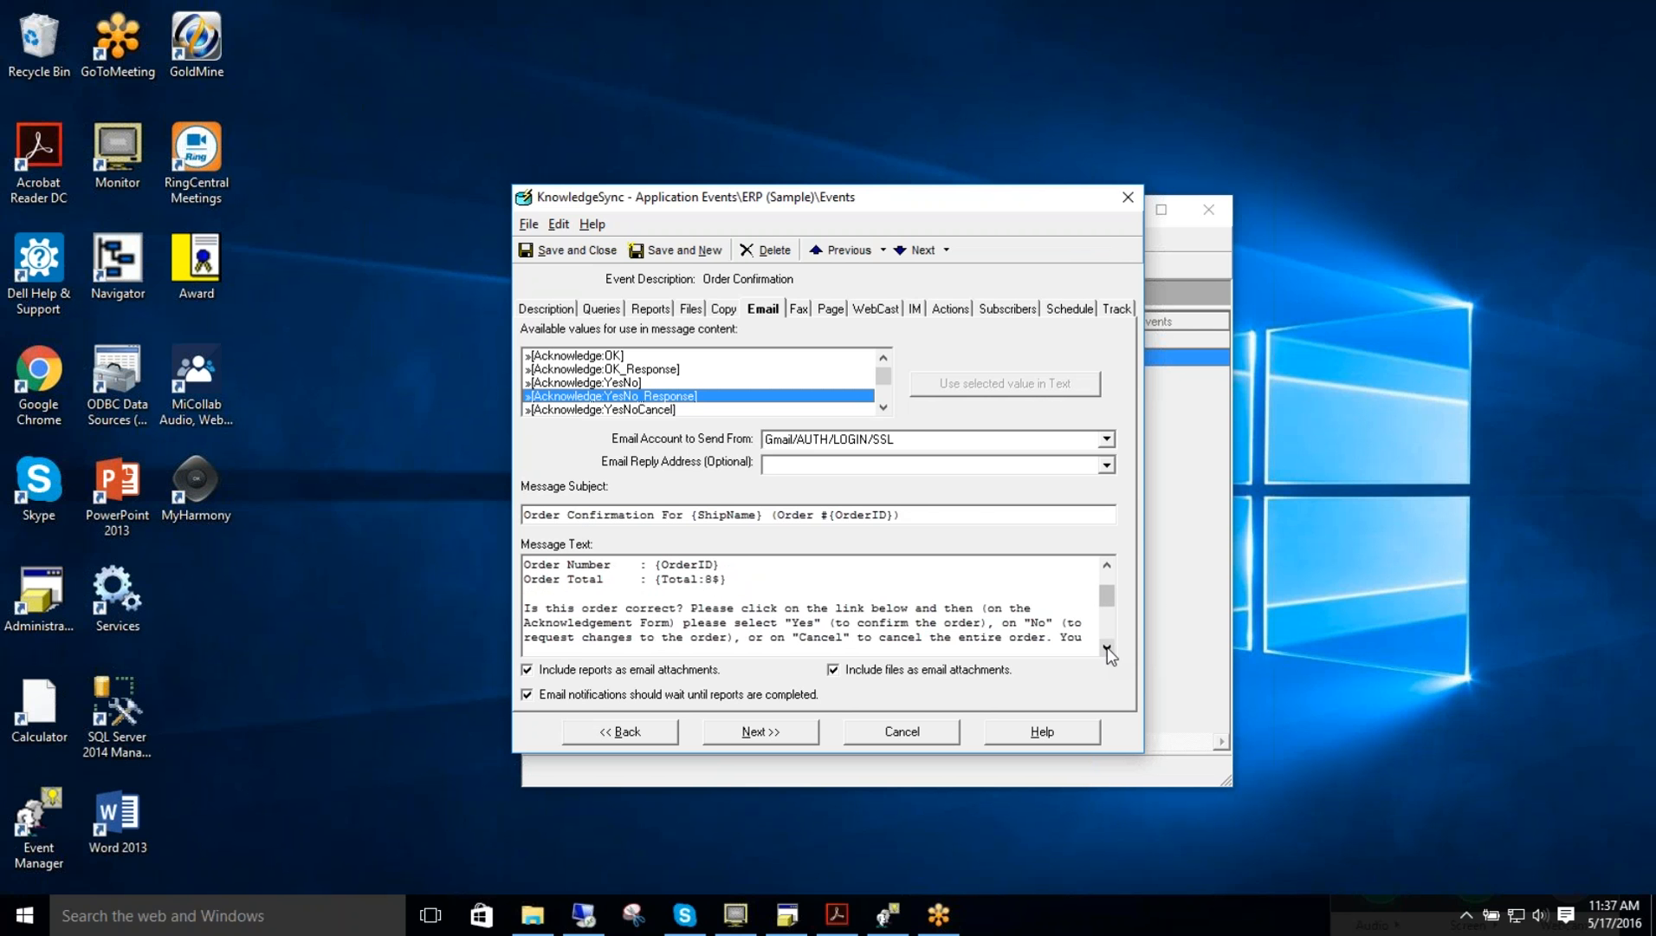
pyautogui.click(1107, 648)
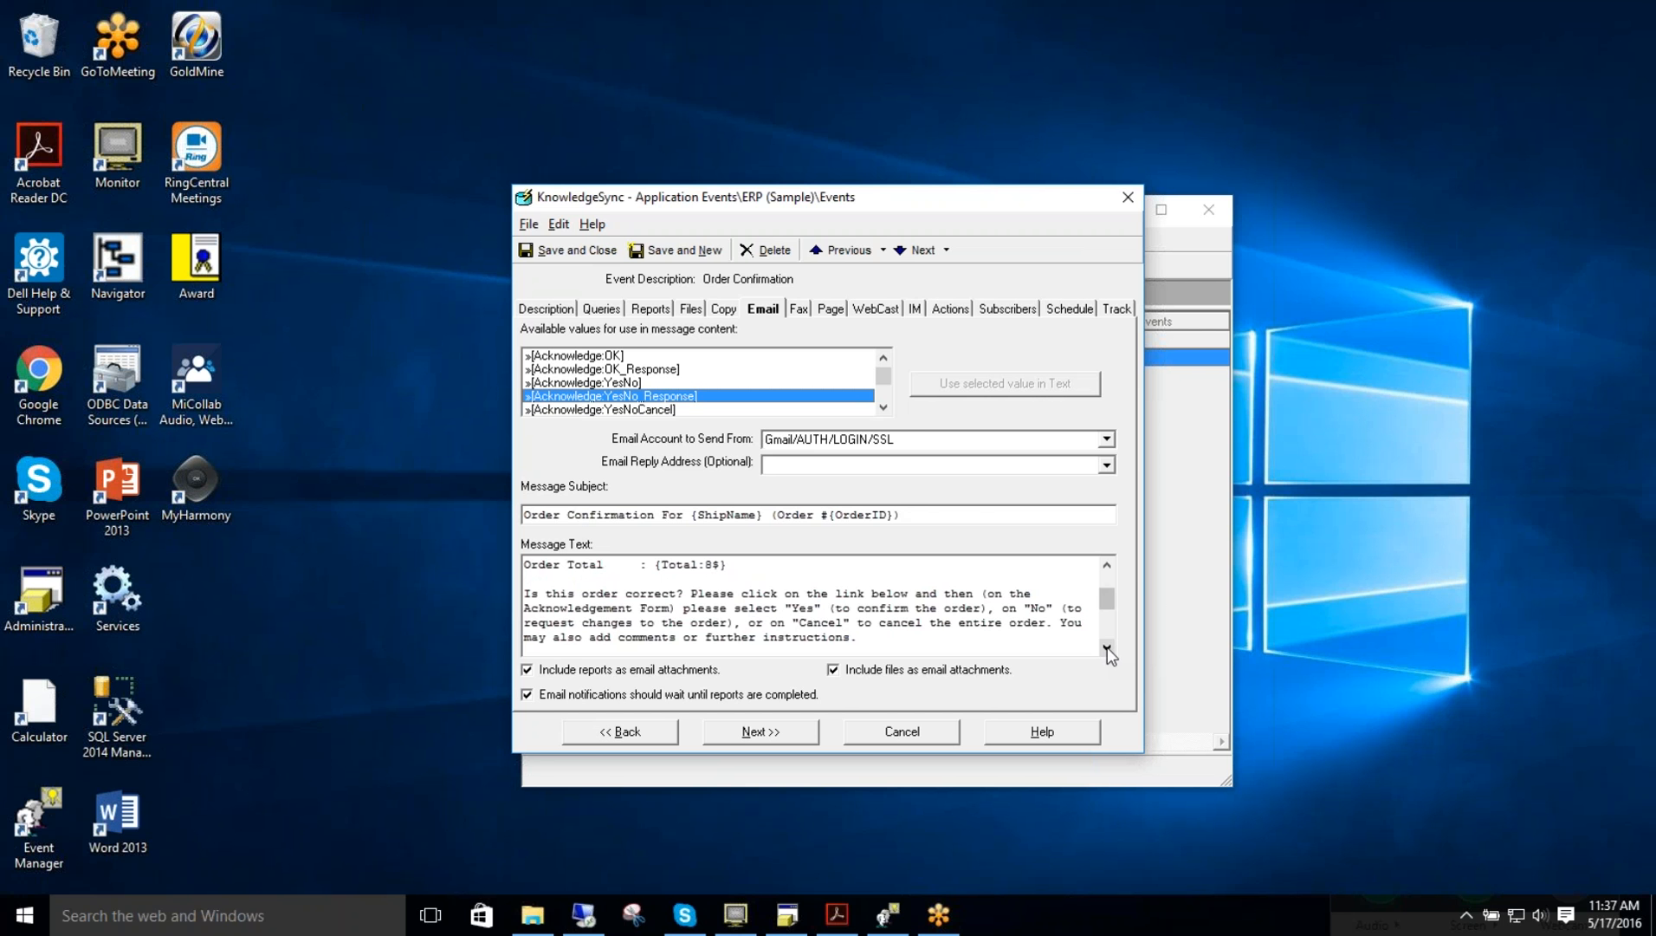
pyautogui.click(1107, 648)
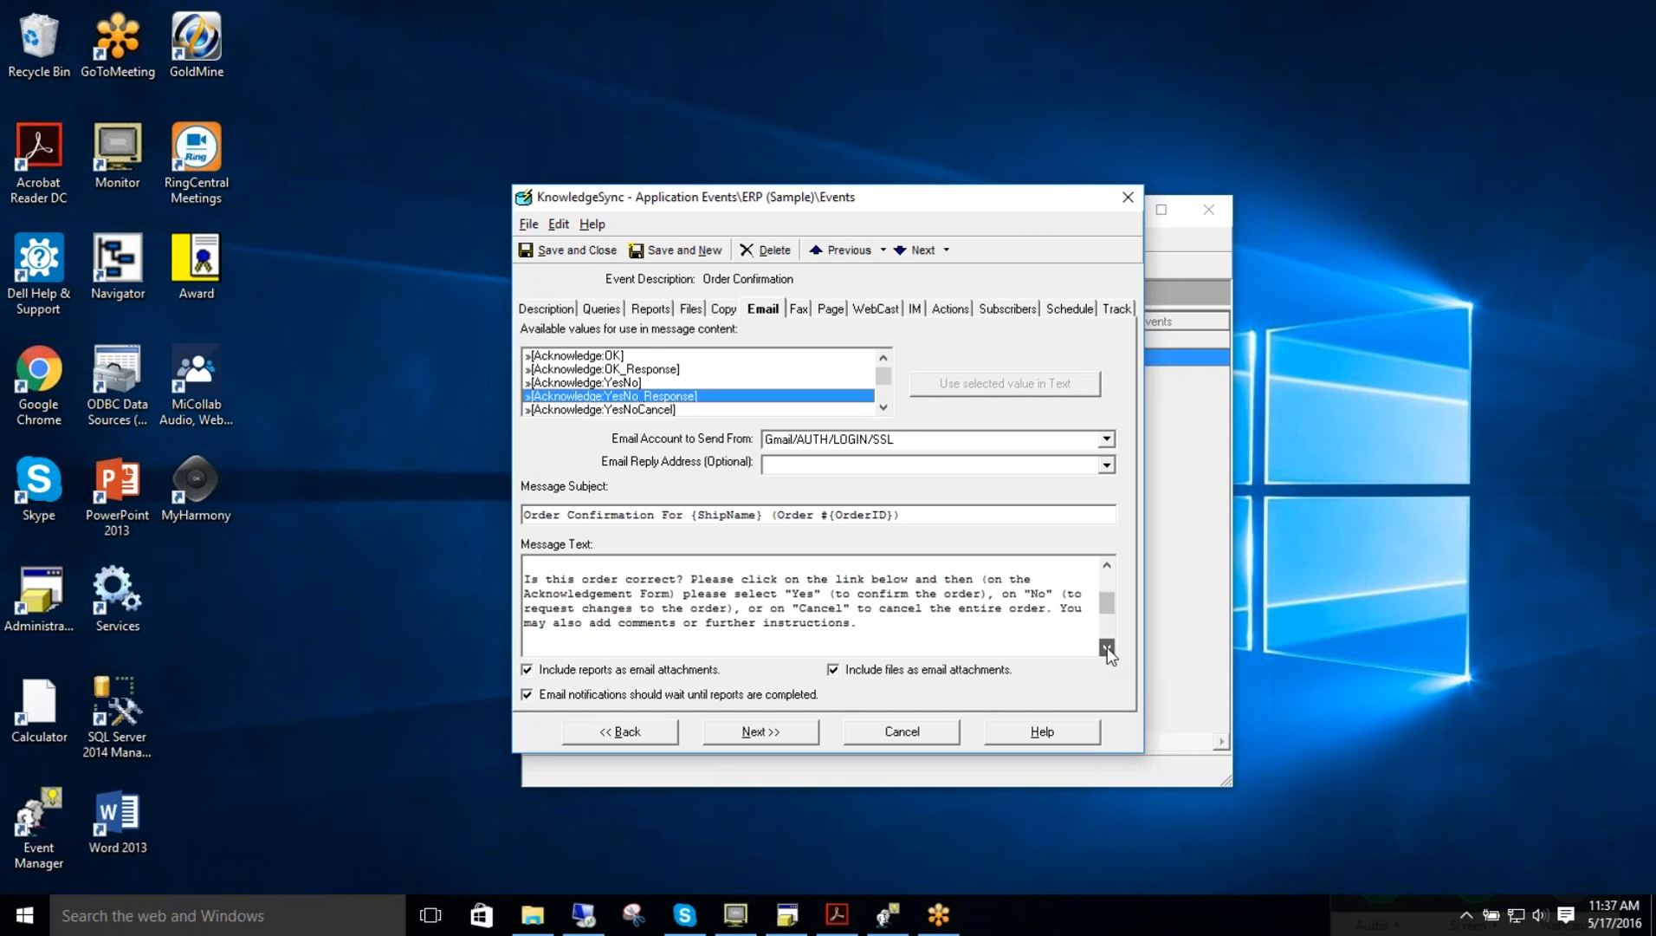
pyautogui.click(1107, 648)
pyautogui.click(1108, 648)
pyautogui.moveTo(789, 623); pyautogui.dragTo(496, 626)
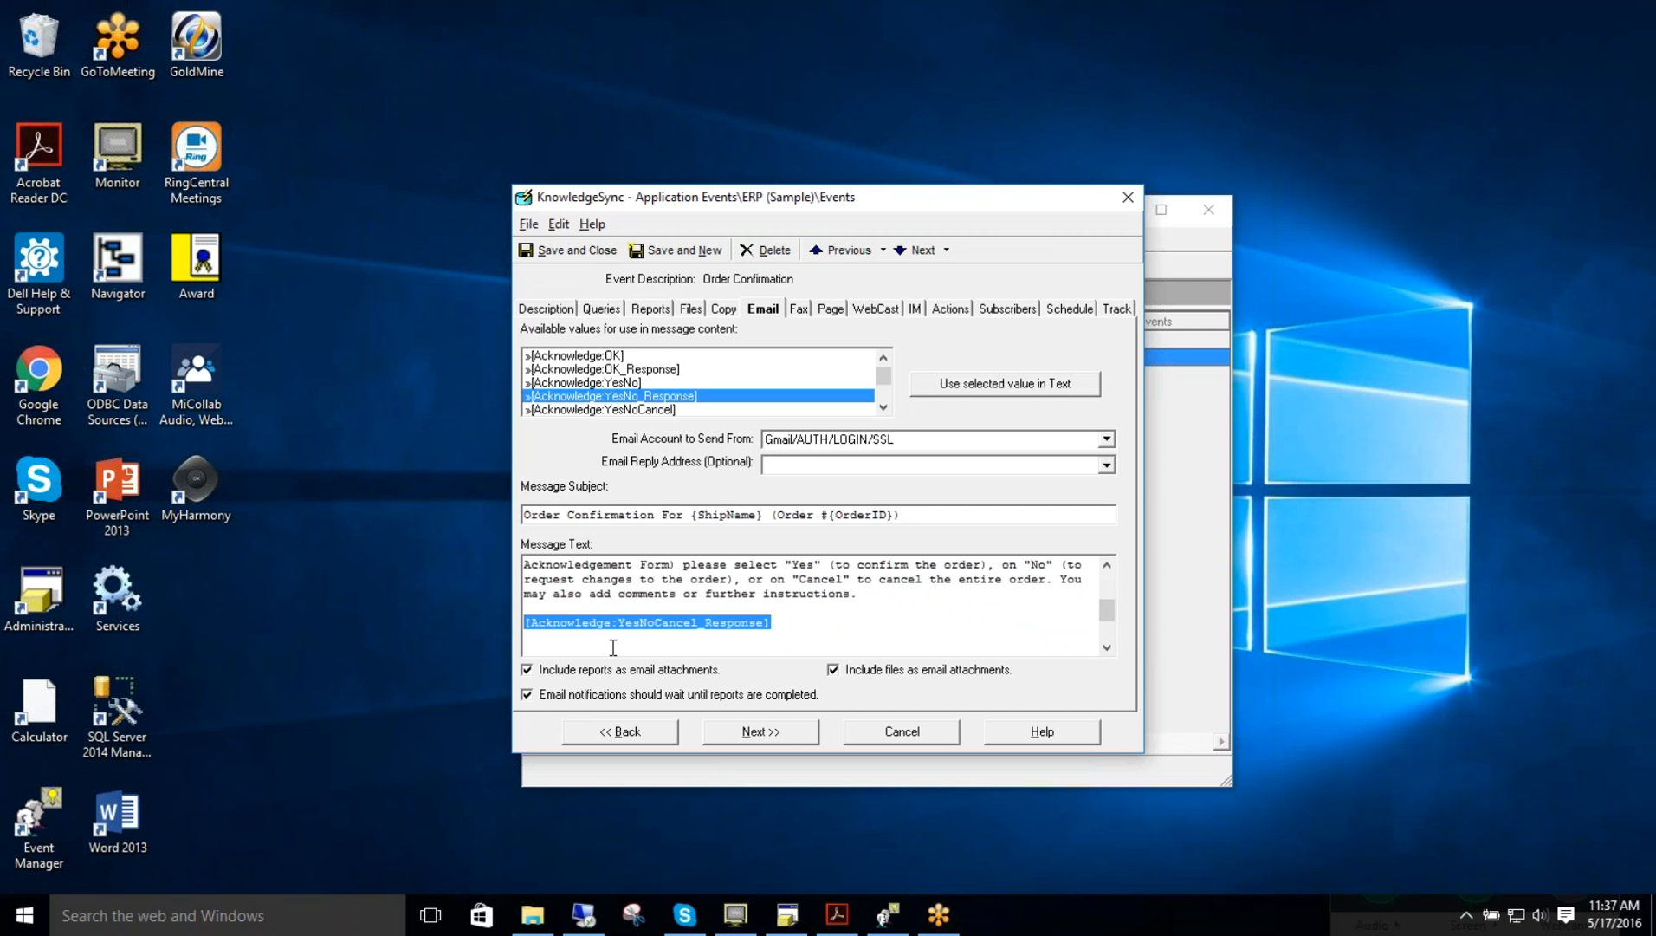
pyautogui.click(801, 623)
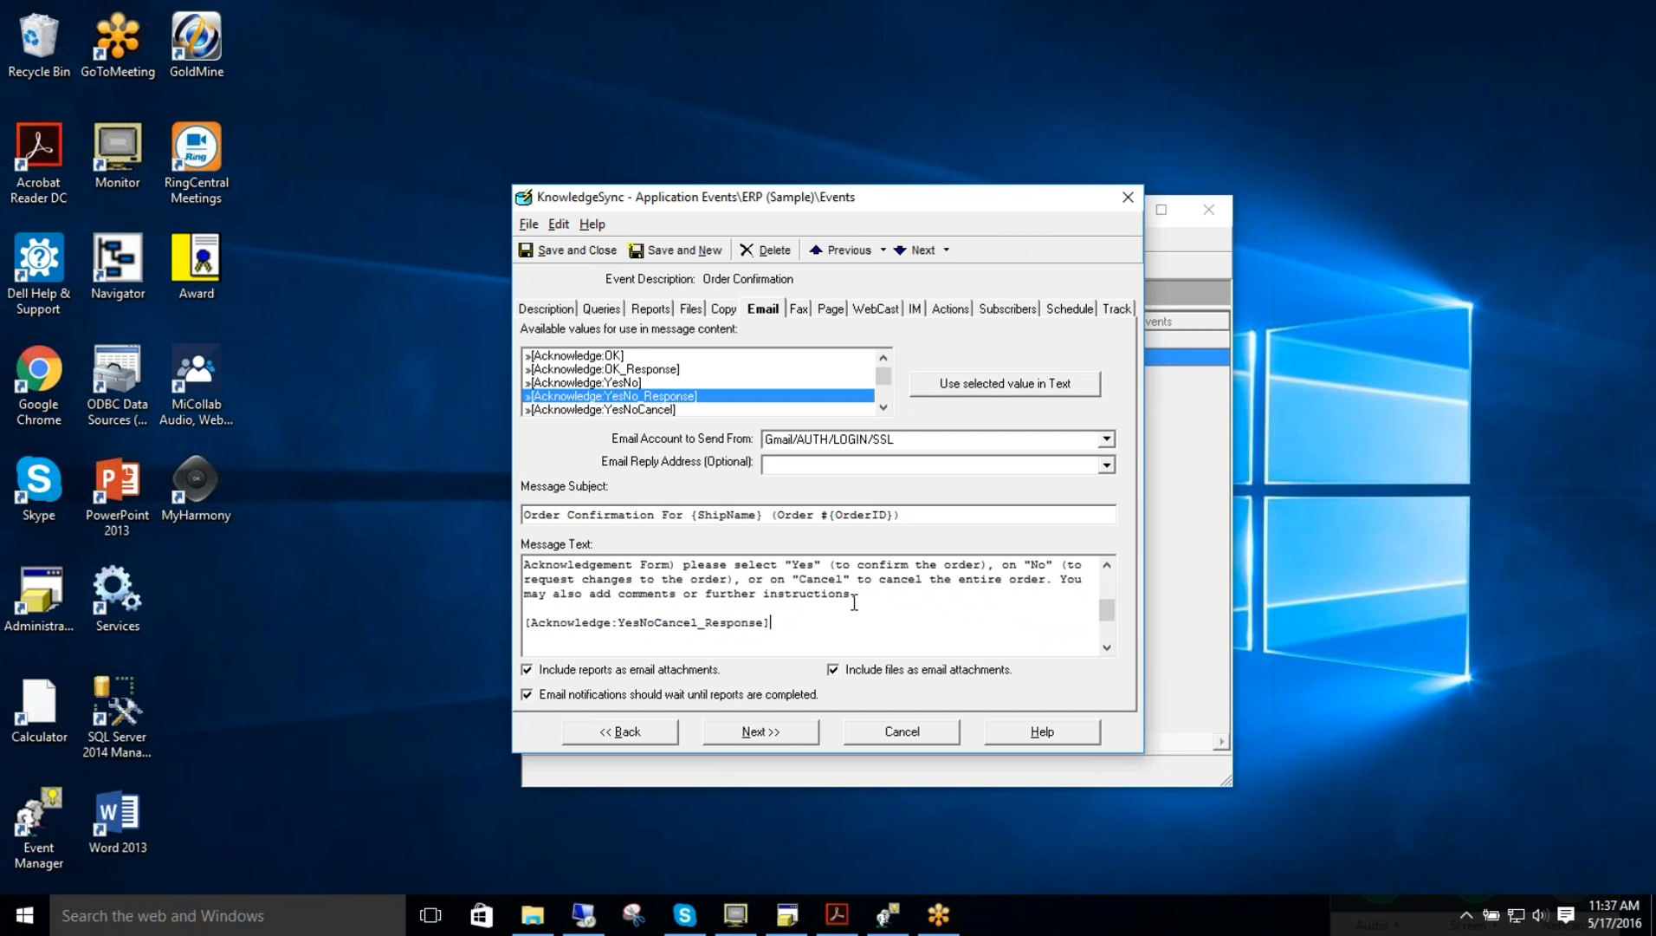
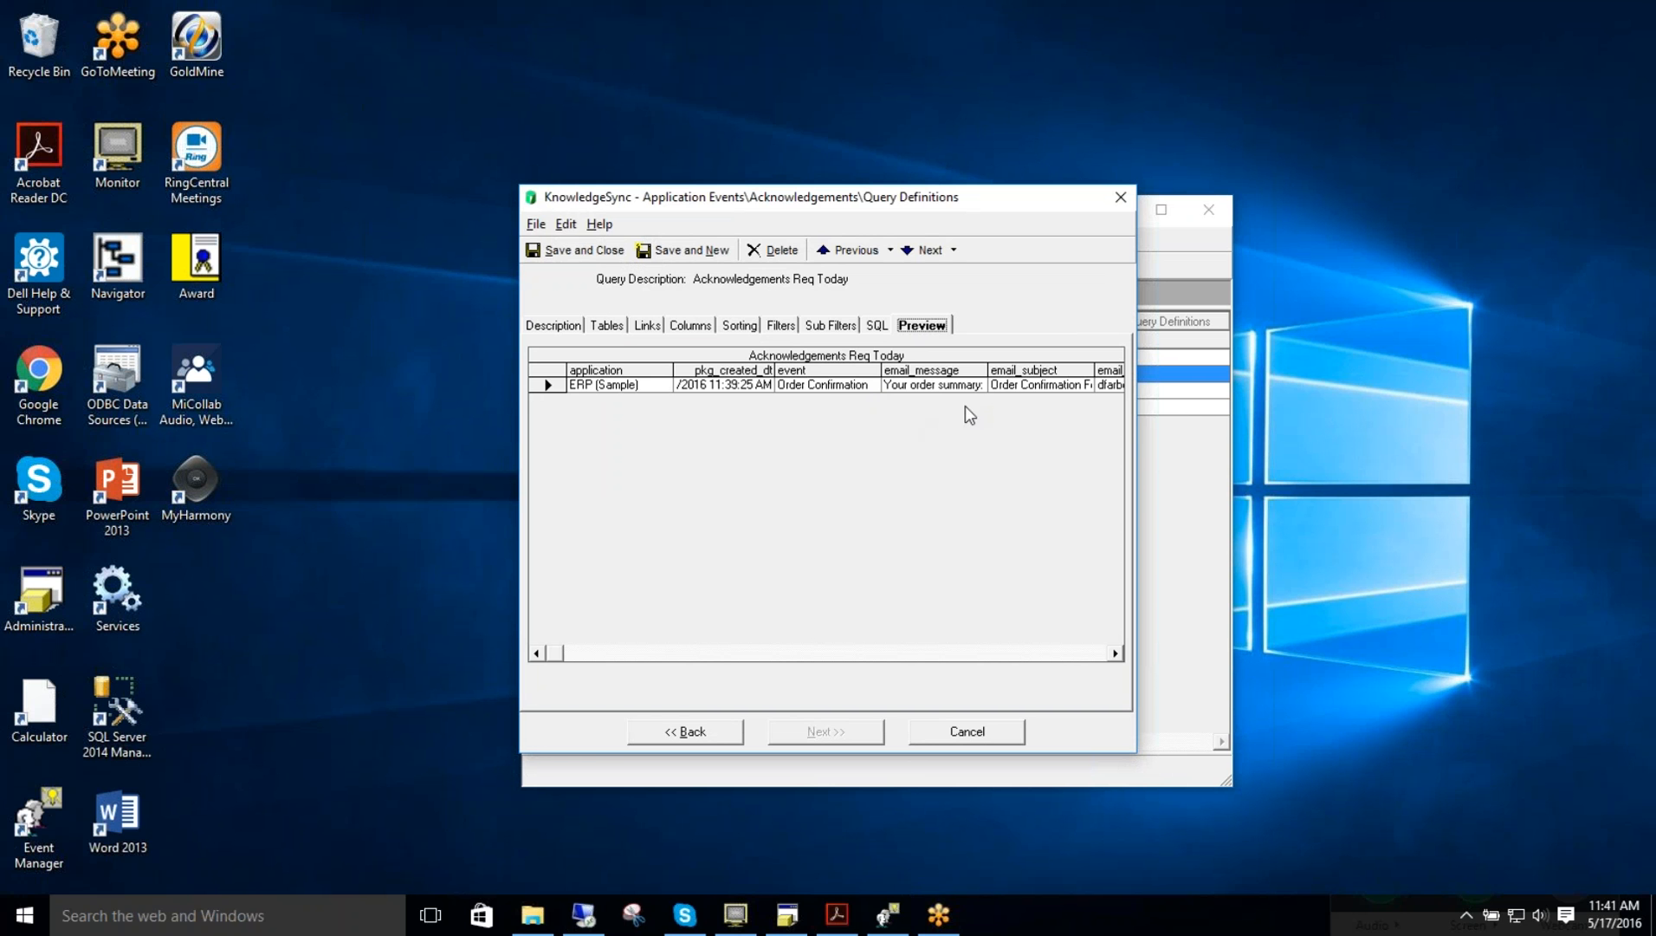
# Step: Close the Acknowledgements Req Today query definition and switch to the Event Monitor
pyautogui.click(967, 732)
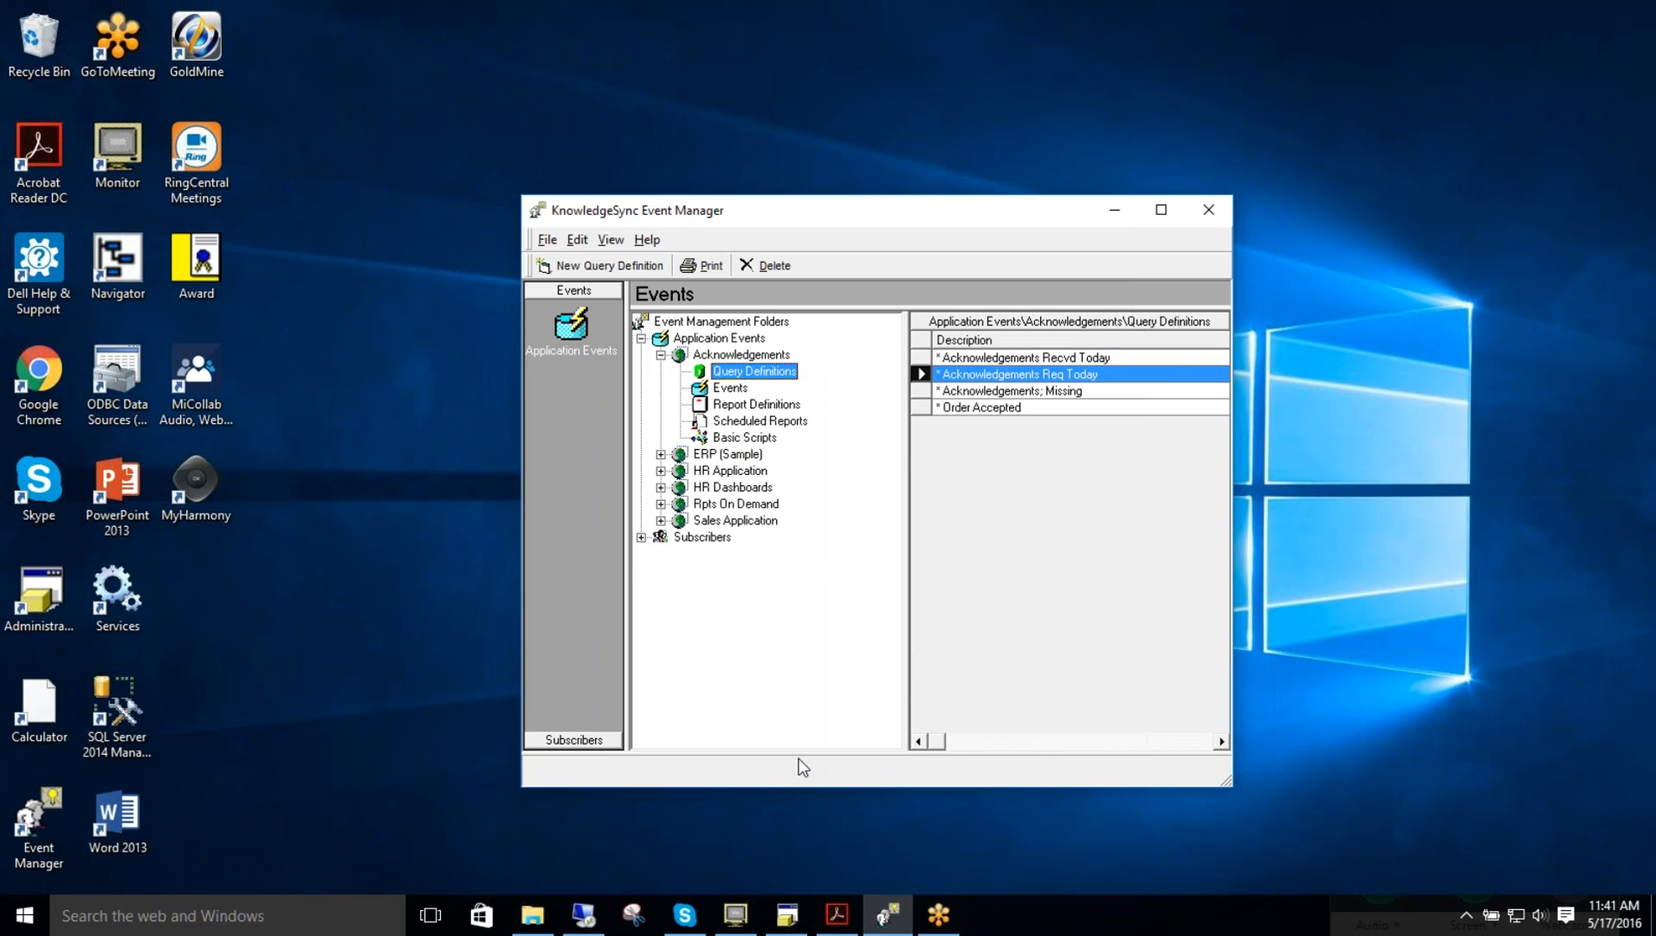
pyautogui.click(1115, 210)
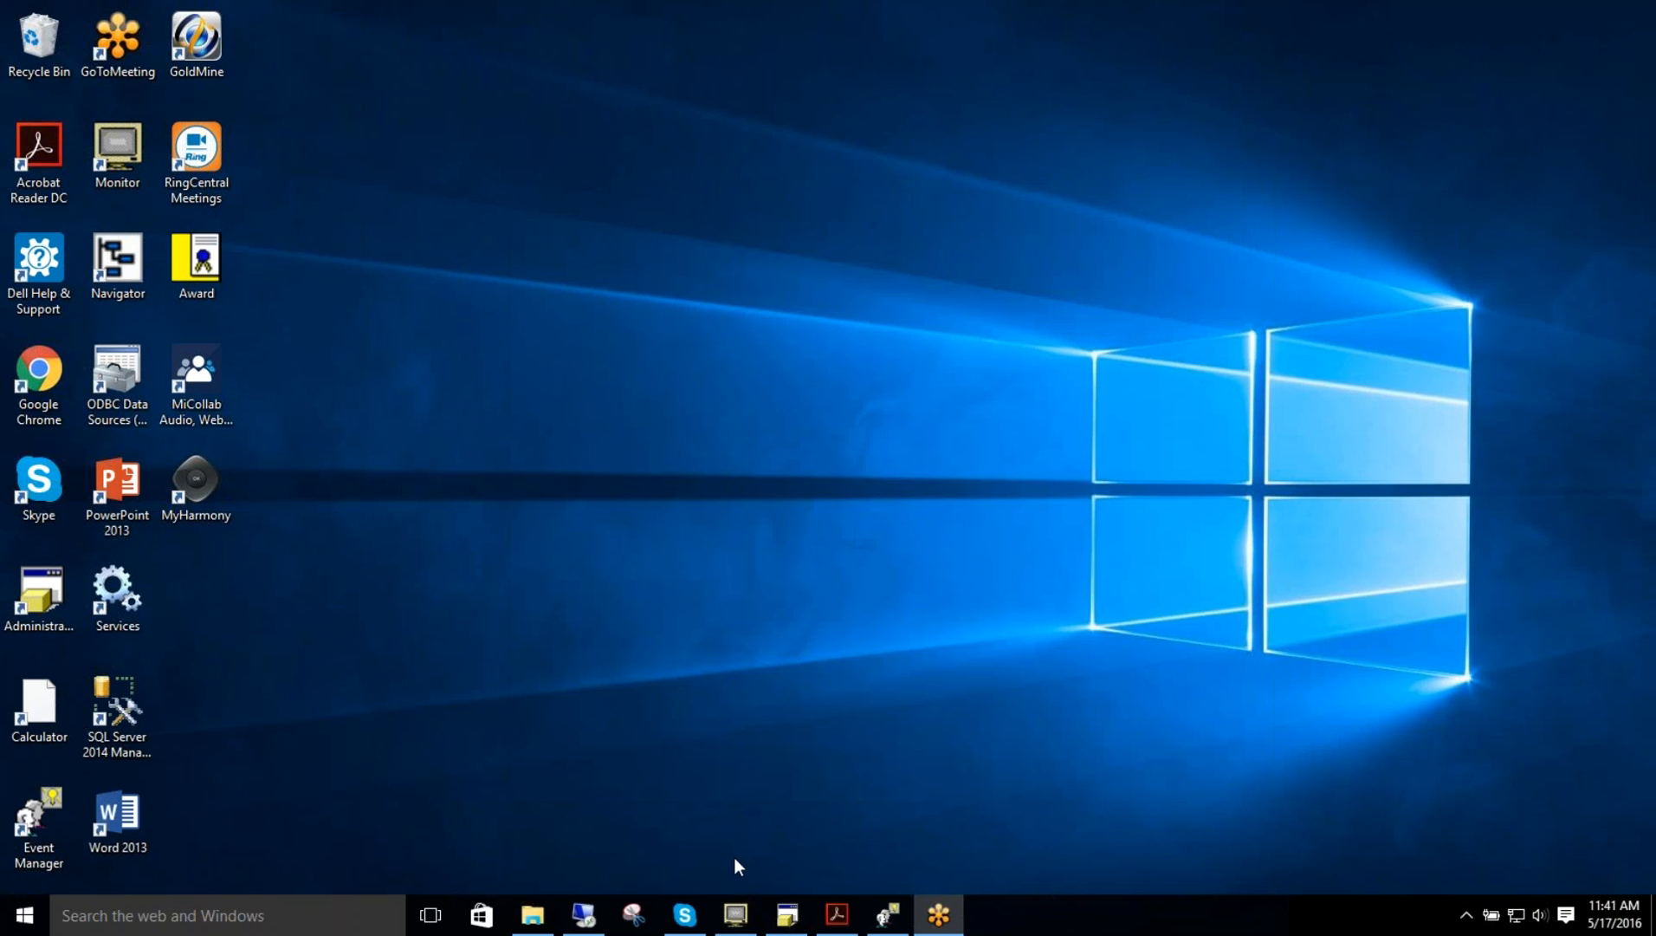
pyautogui.click(737, 925)
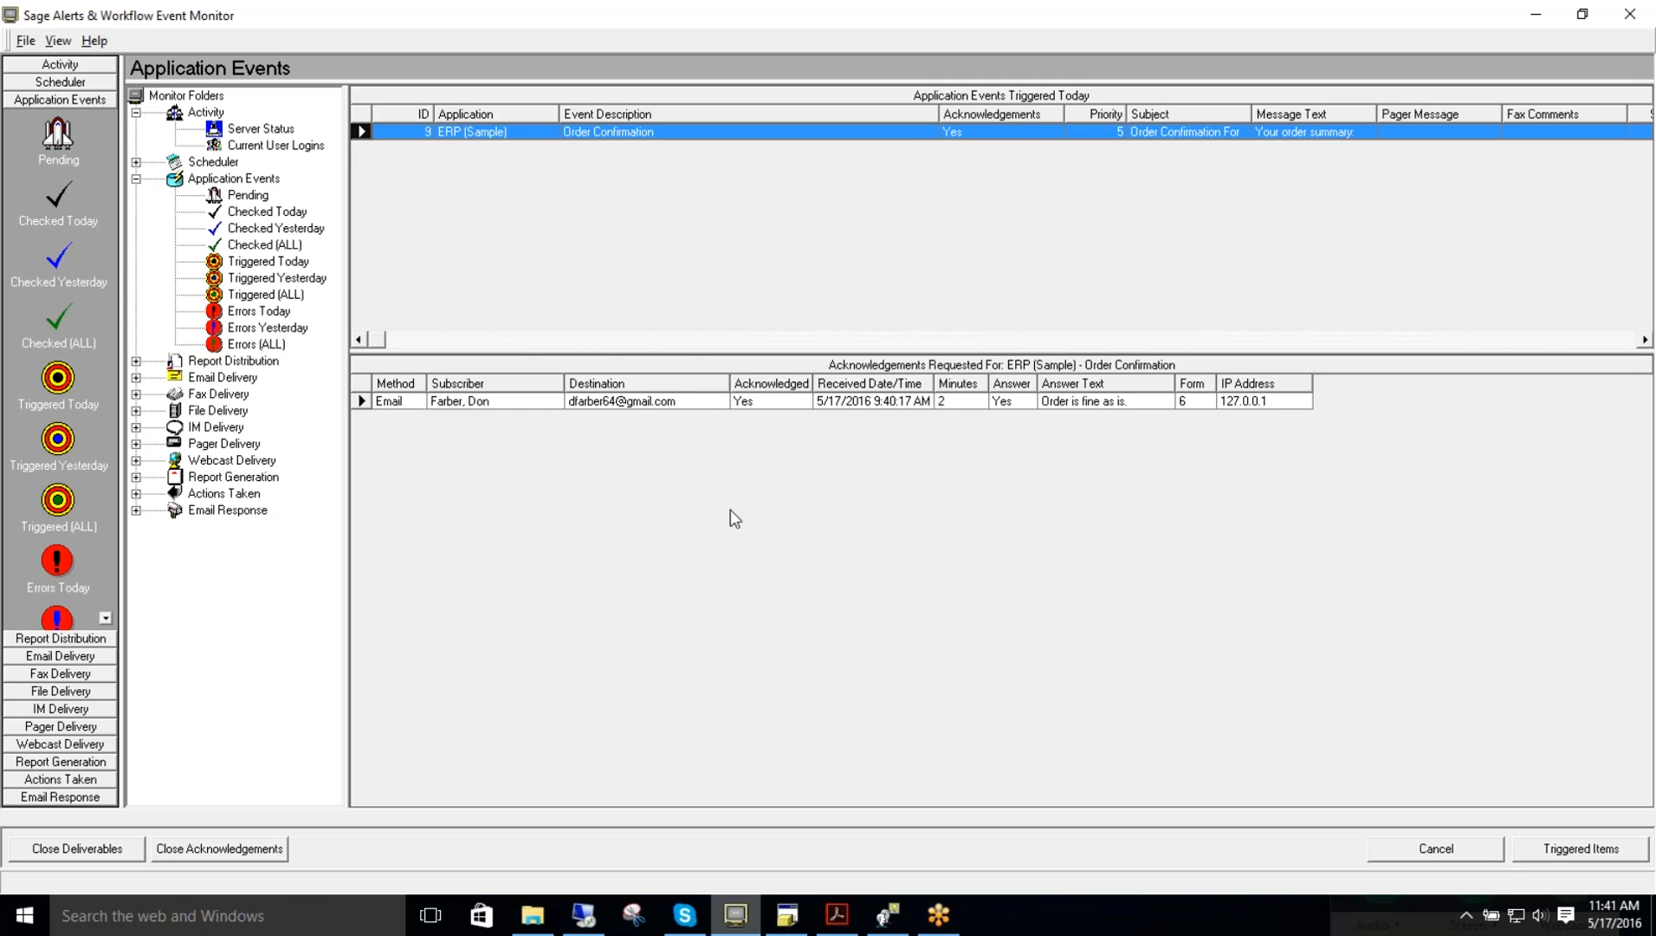
# Step: Review the application events listed under Checked Today and Triggered Today
pyautogui.click(246, 210)
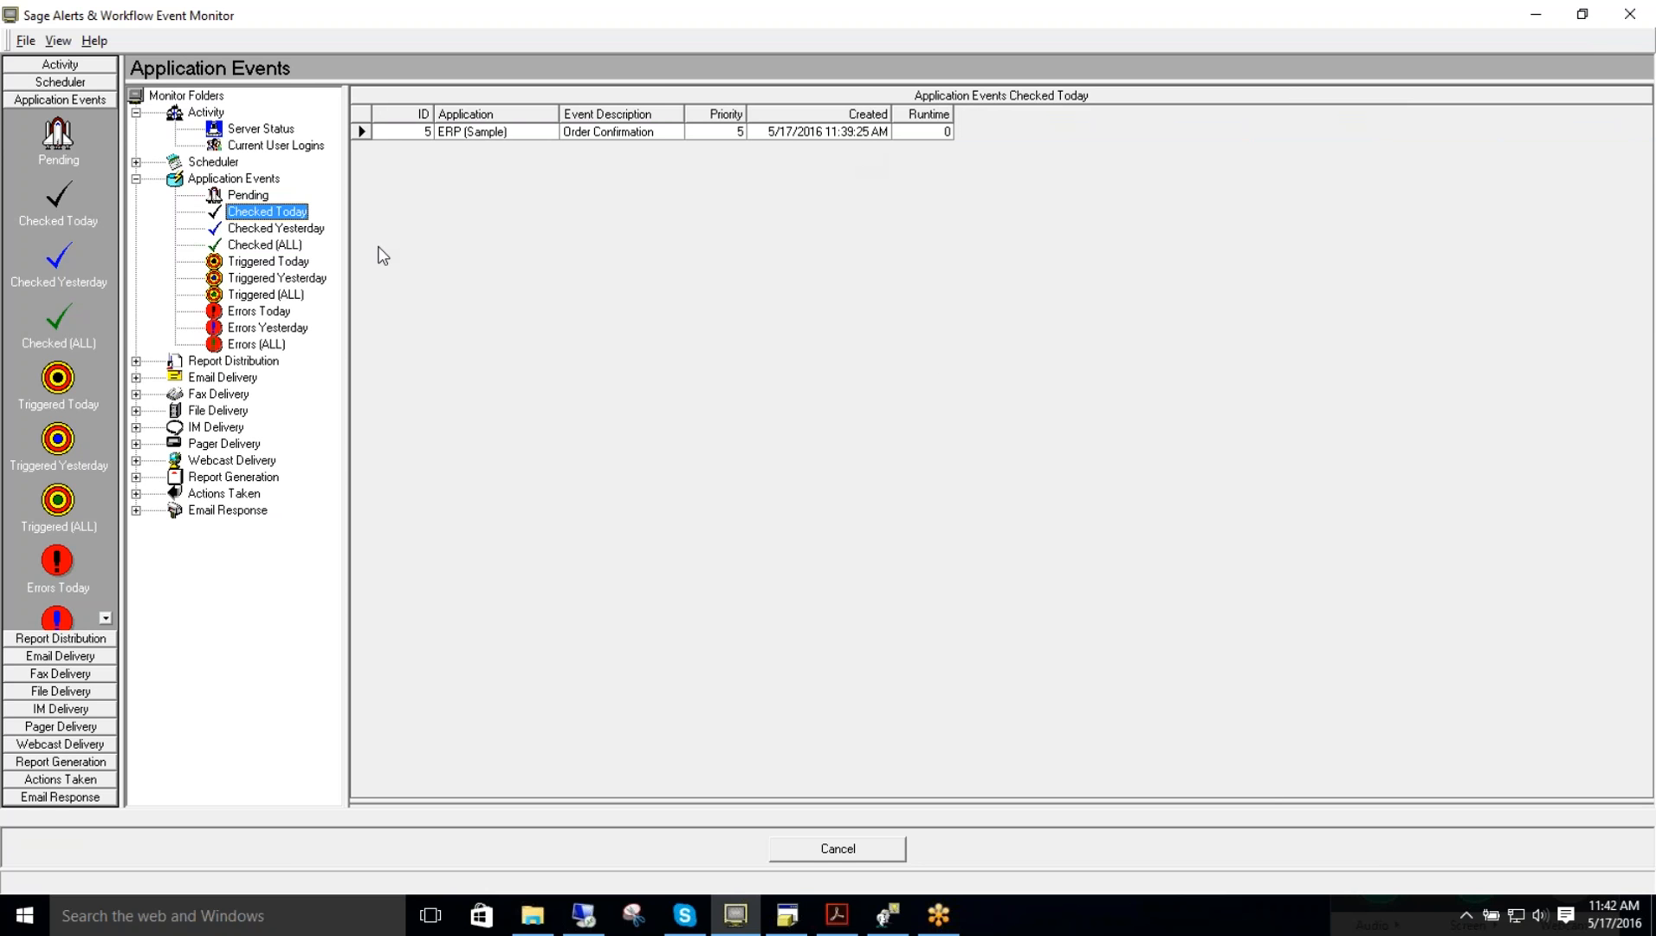
pyautogui.click(260, 262)
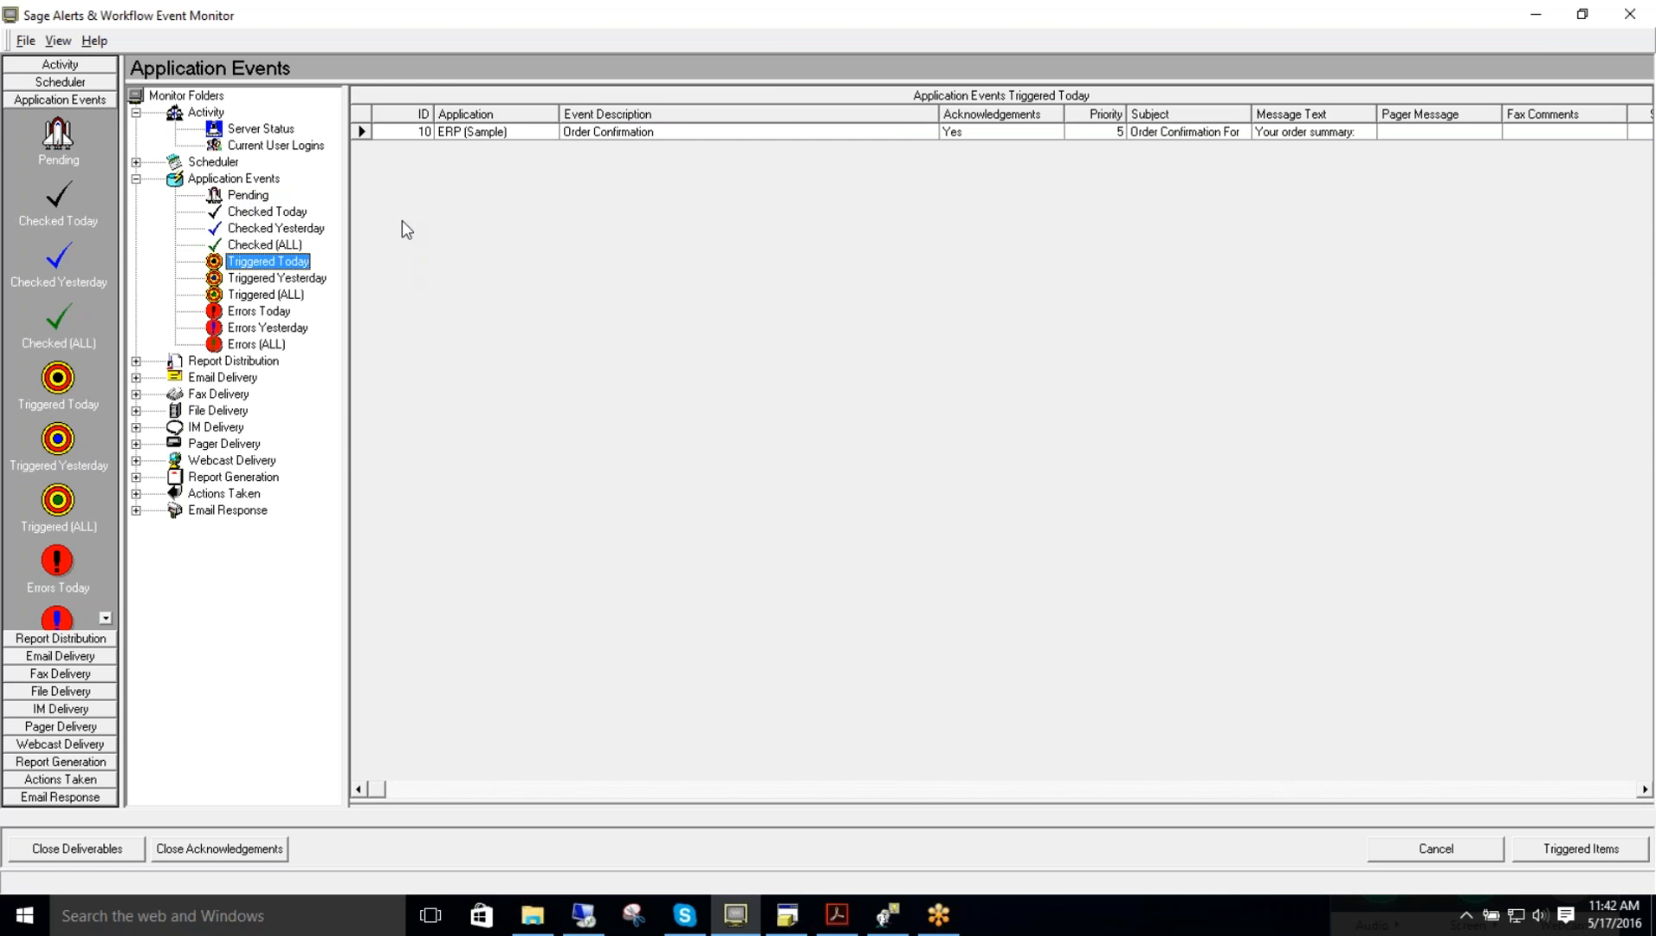
# Step: Show the triggered Order Confirmation event's deliverables and acknowledgements, widening the Answer Text column to read the reply
pyautogui.click(69, 852)
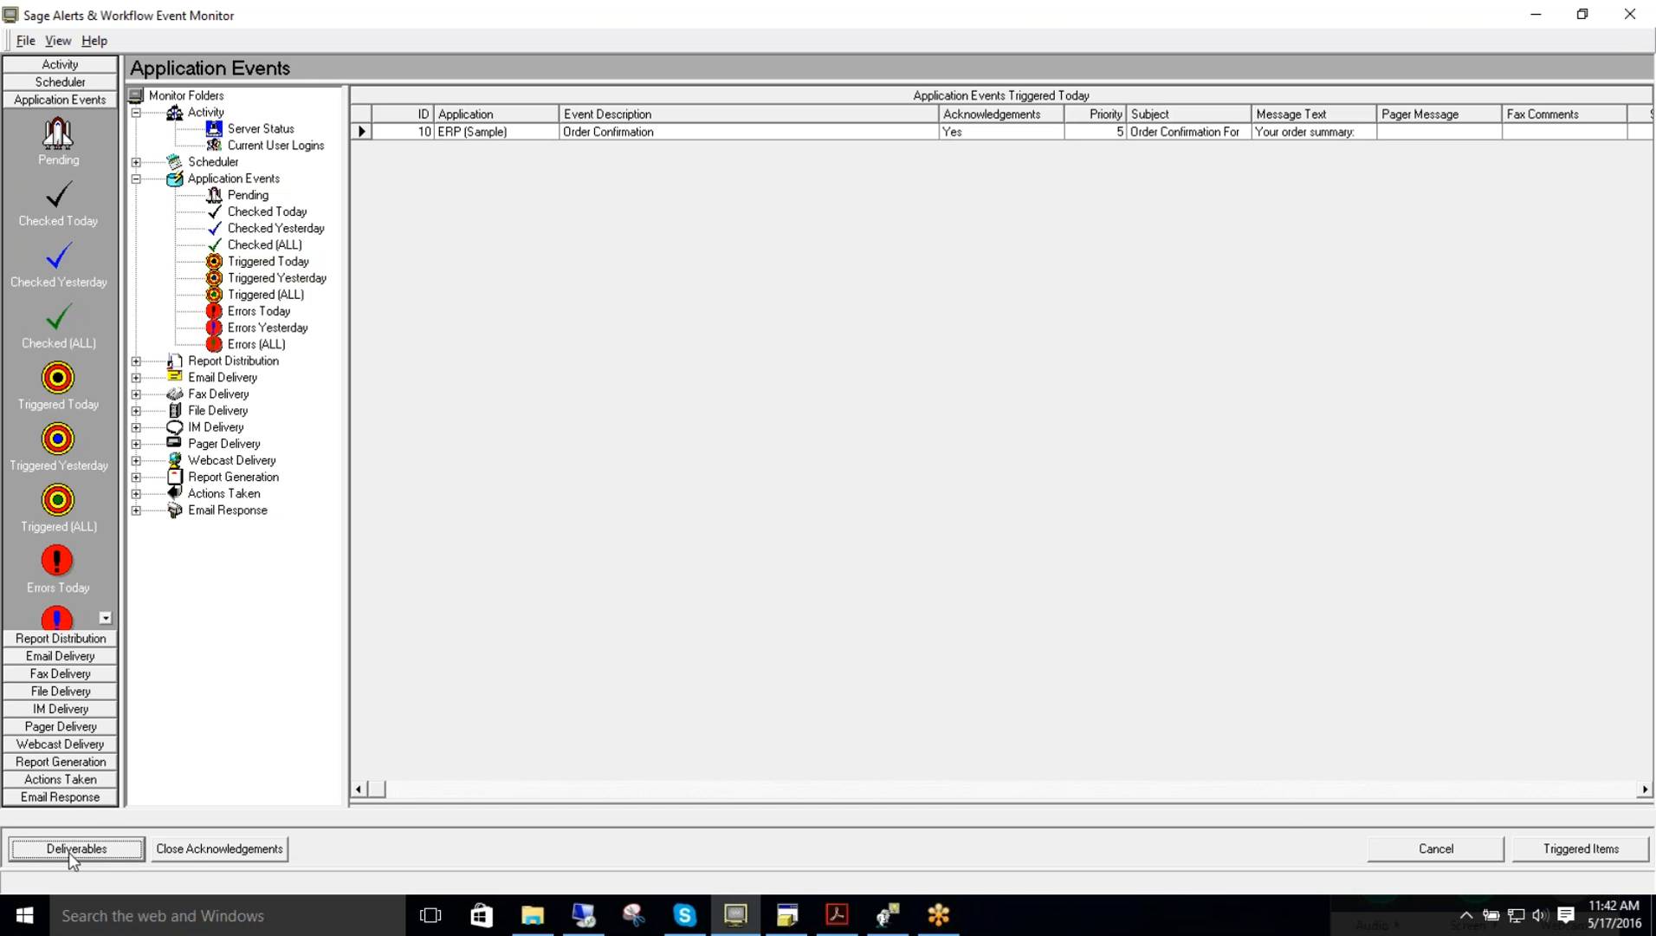
pyautogui.click(68, 852)
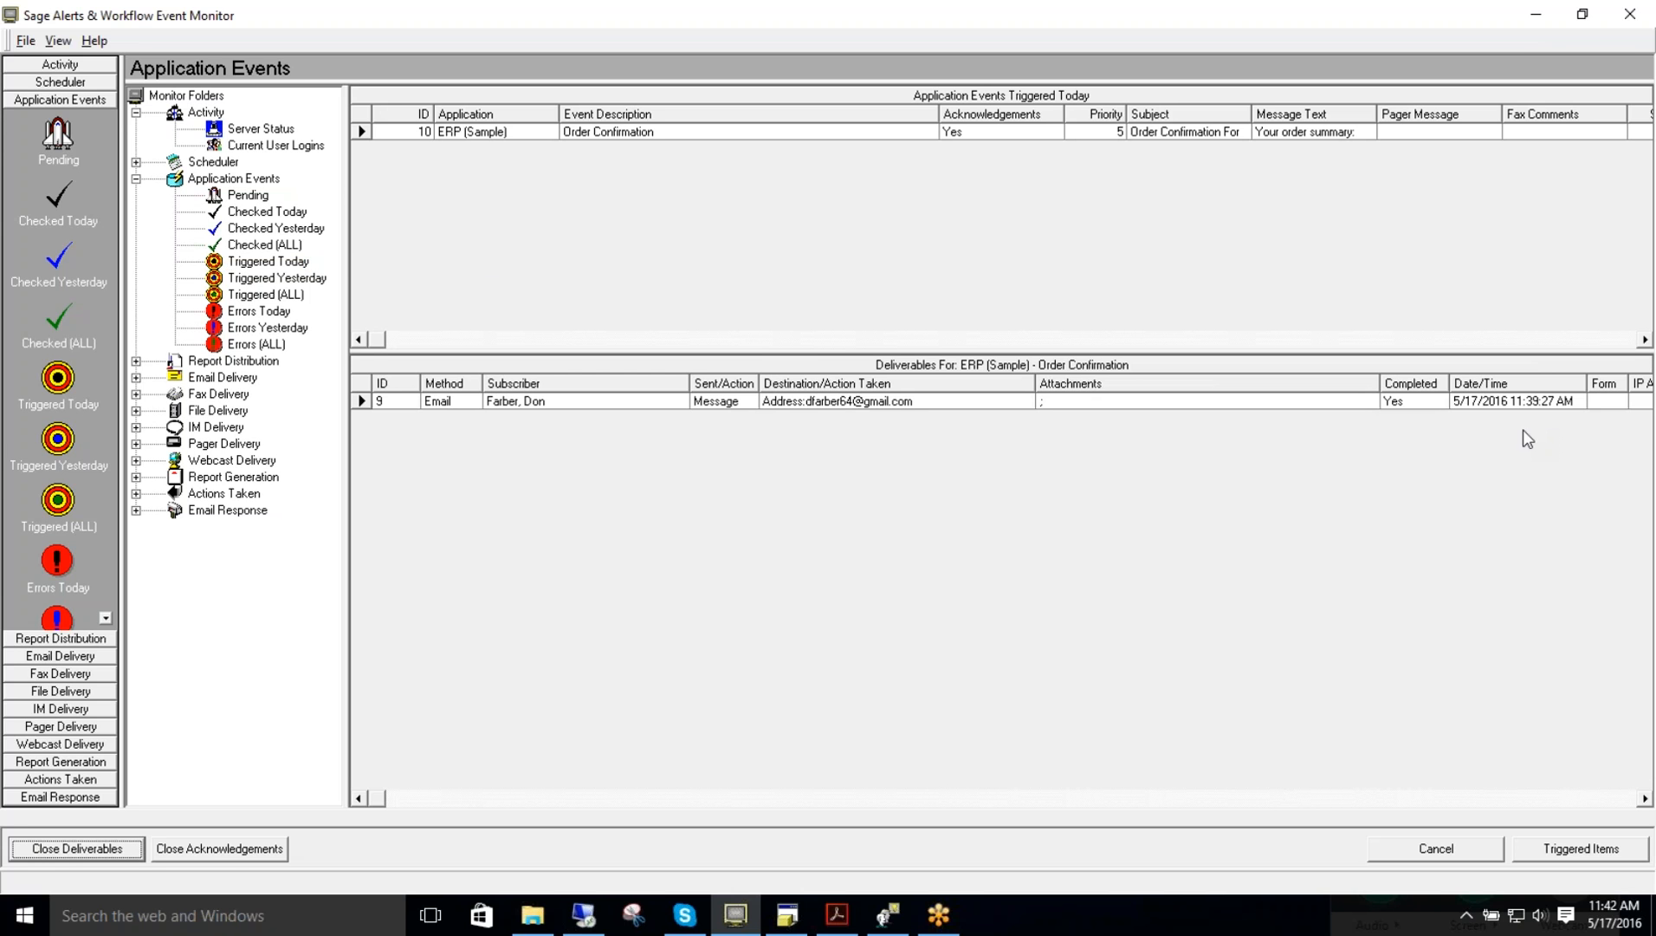
pyautogui.click(234, 850)
pyautogui.click(234, 849)
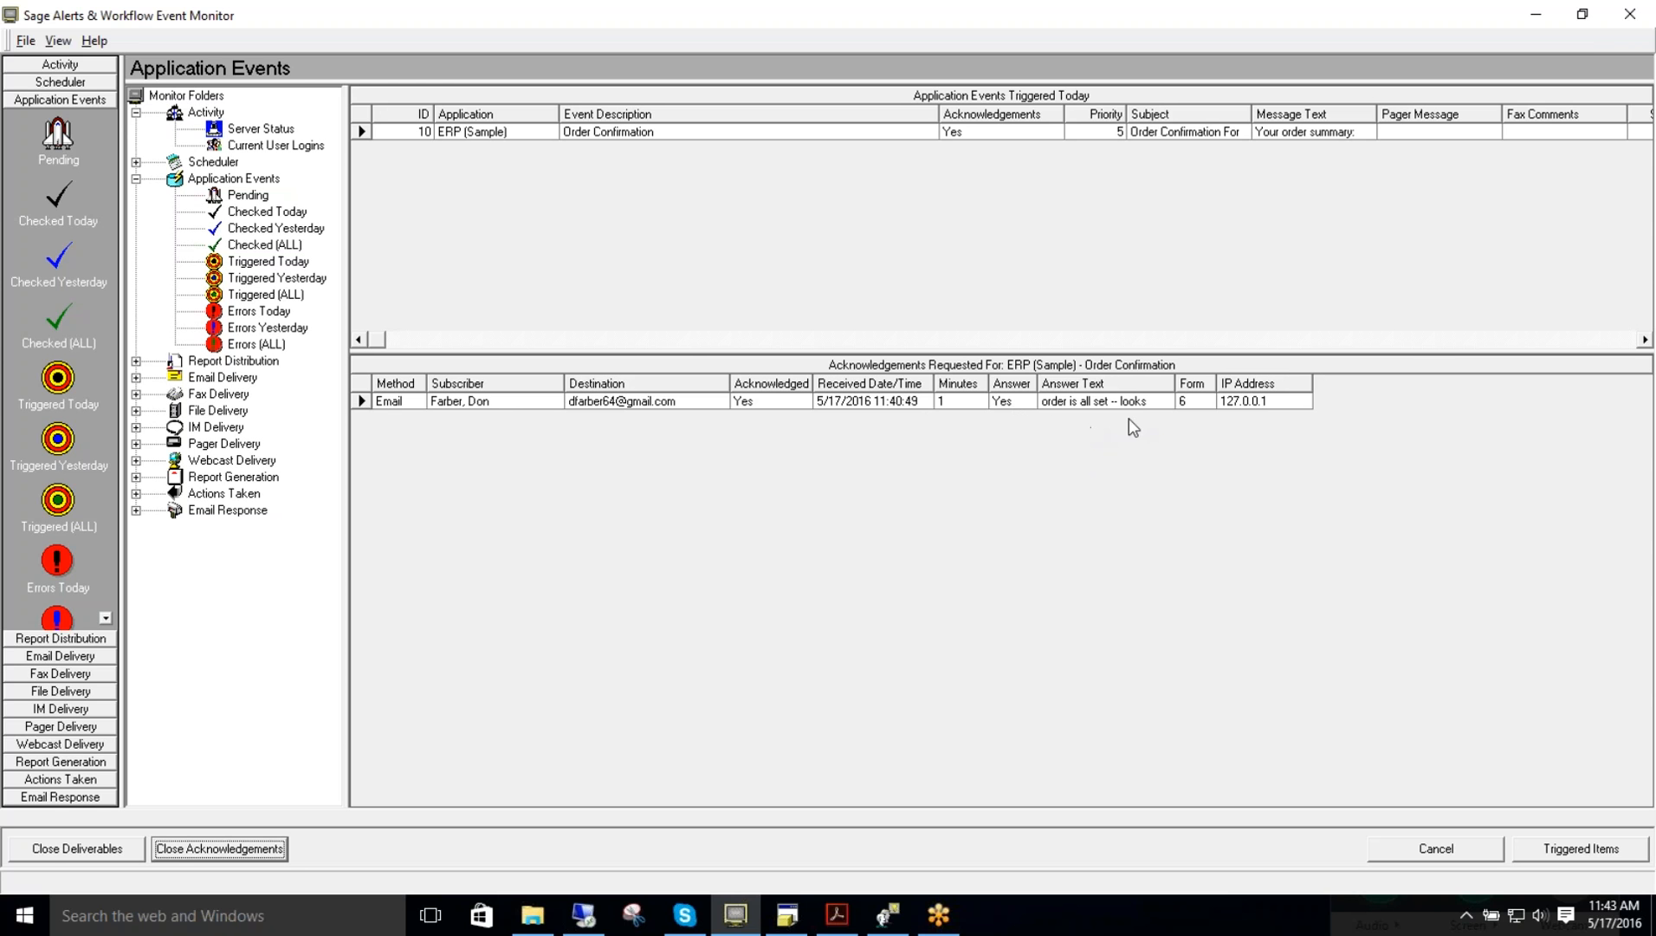
pyautogui.moveTo(1176, 382); pyautogui.dragTo(1233, 383)
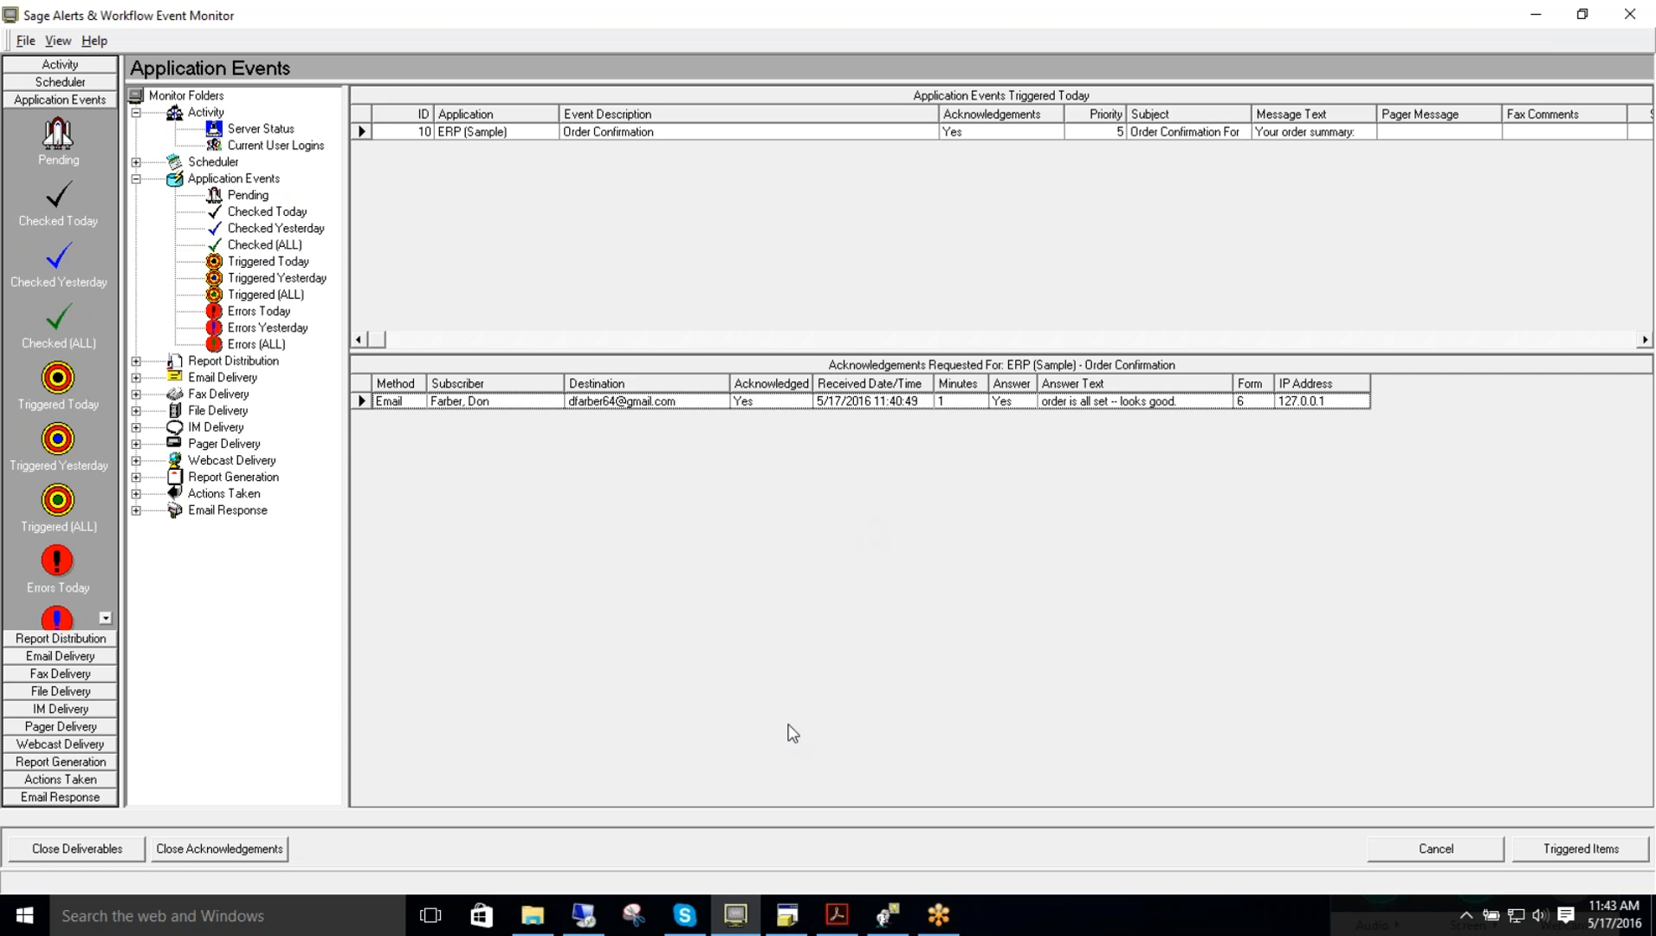
# Step: Return to the Event Manager and examine the Acknowledgements Recvd Today query definition's preview and selected tables
pyautogui.click(888, 924)
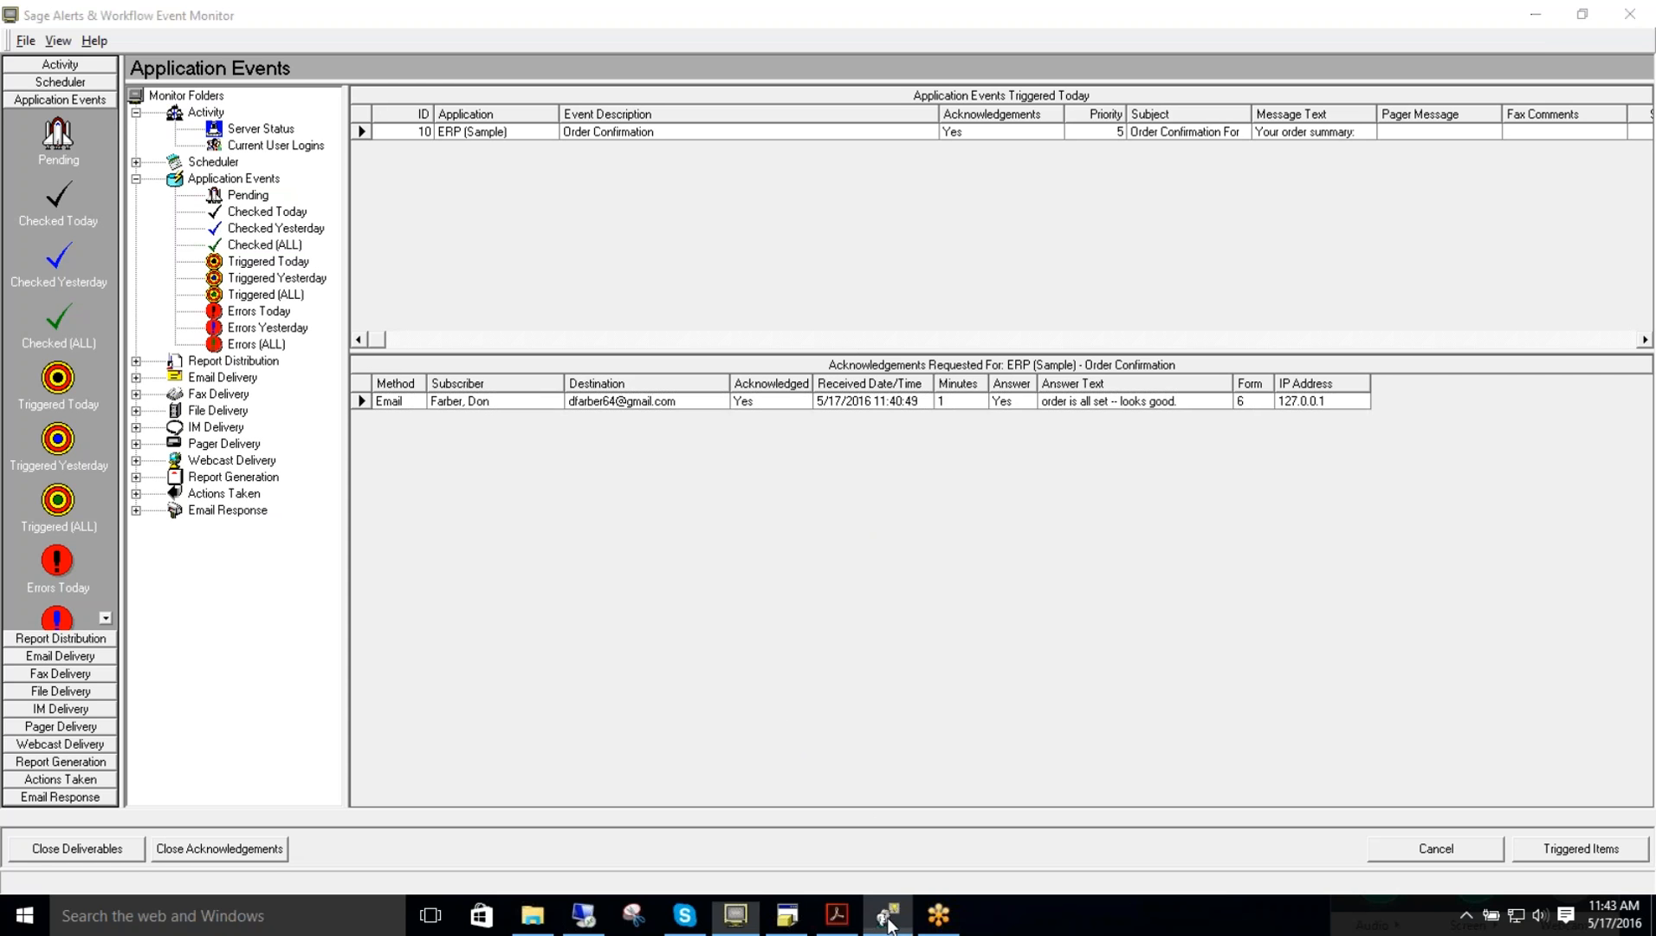
pyautogui.click(1536, 15)
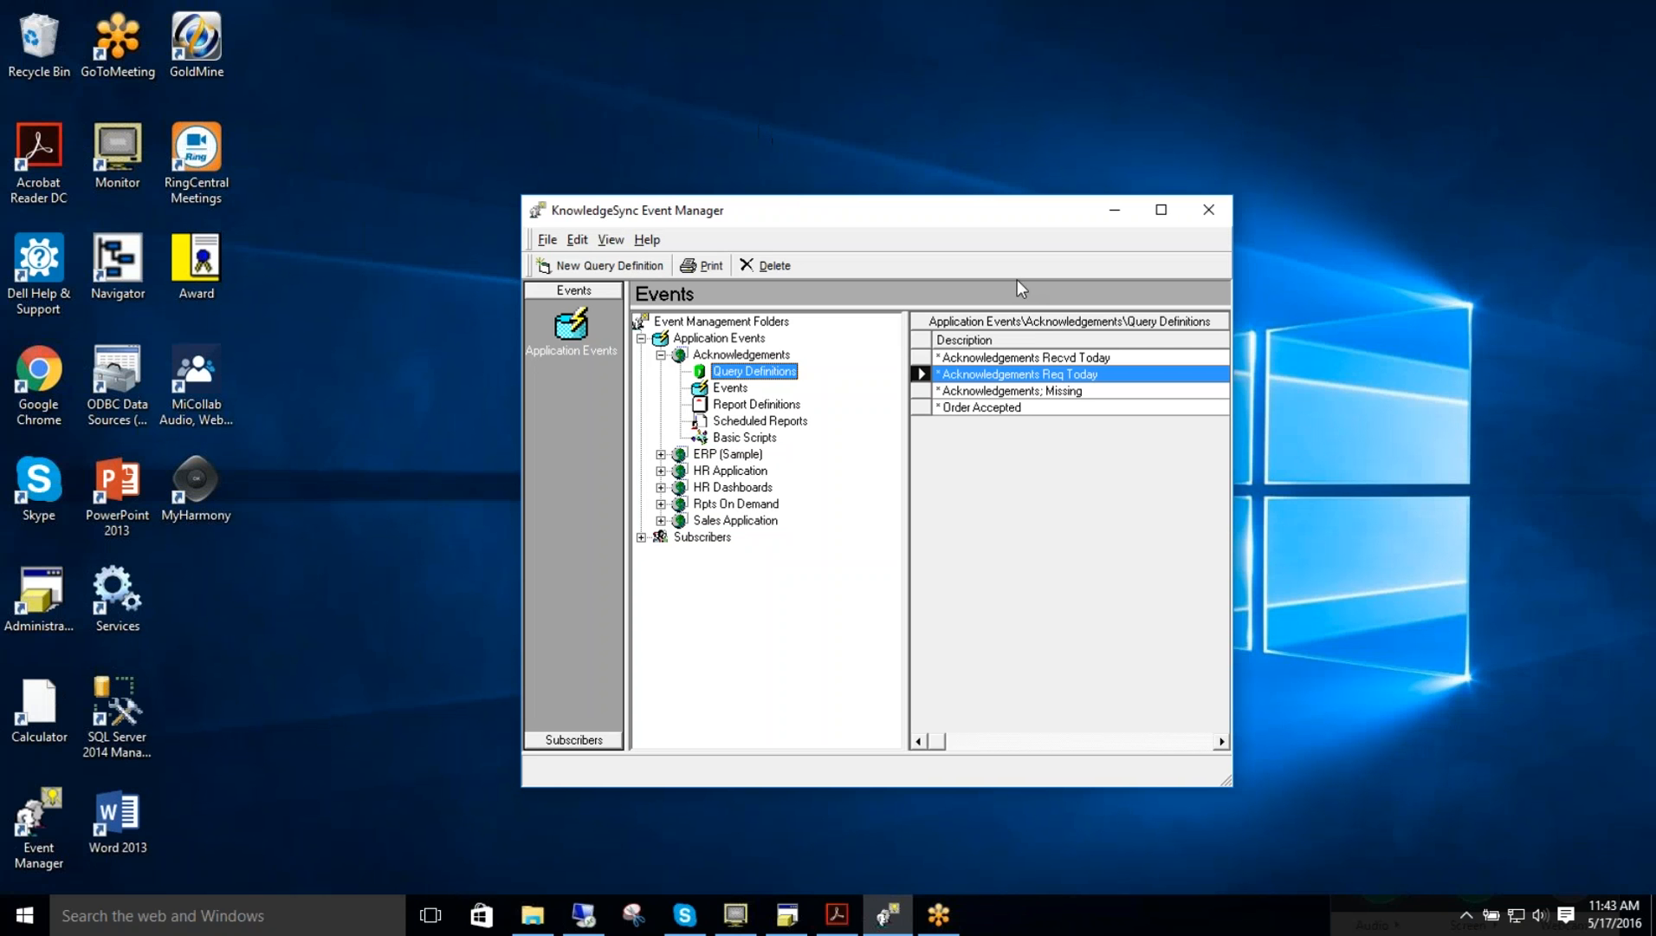
pyautogui.click(964, 382)
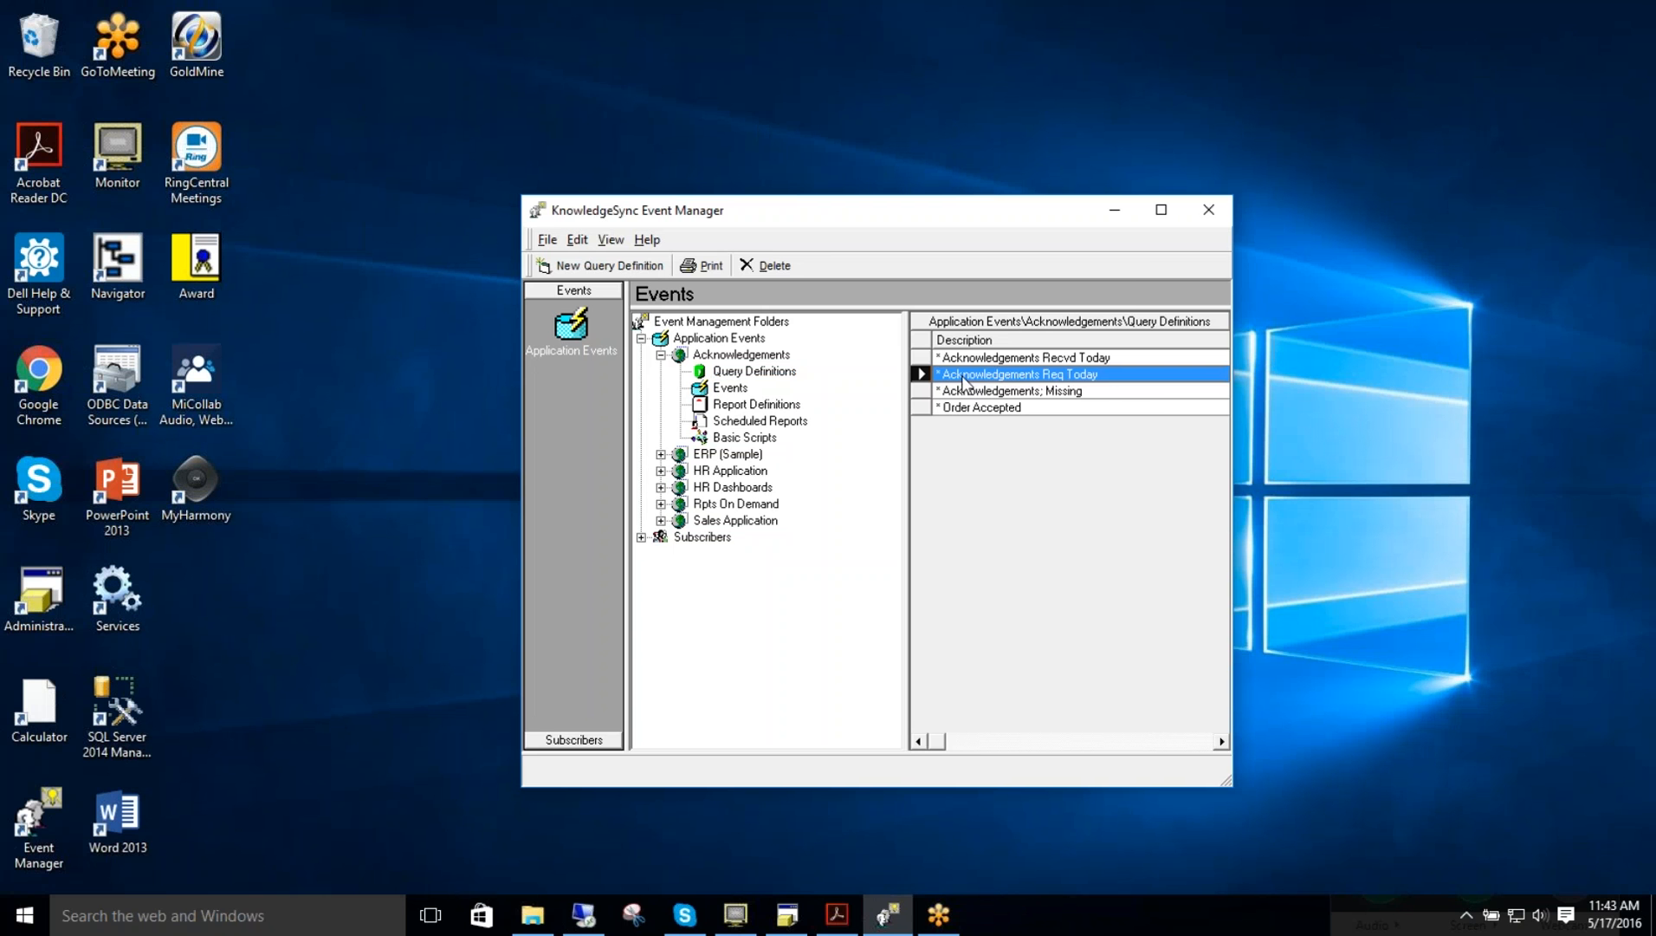
pyautogui.click(967, 364)
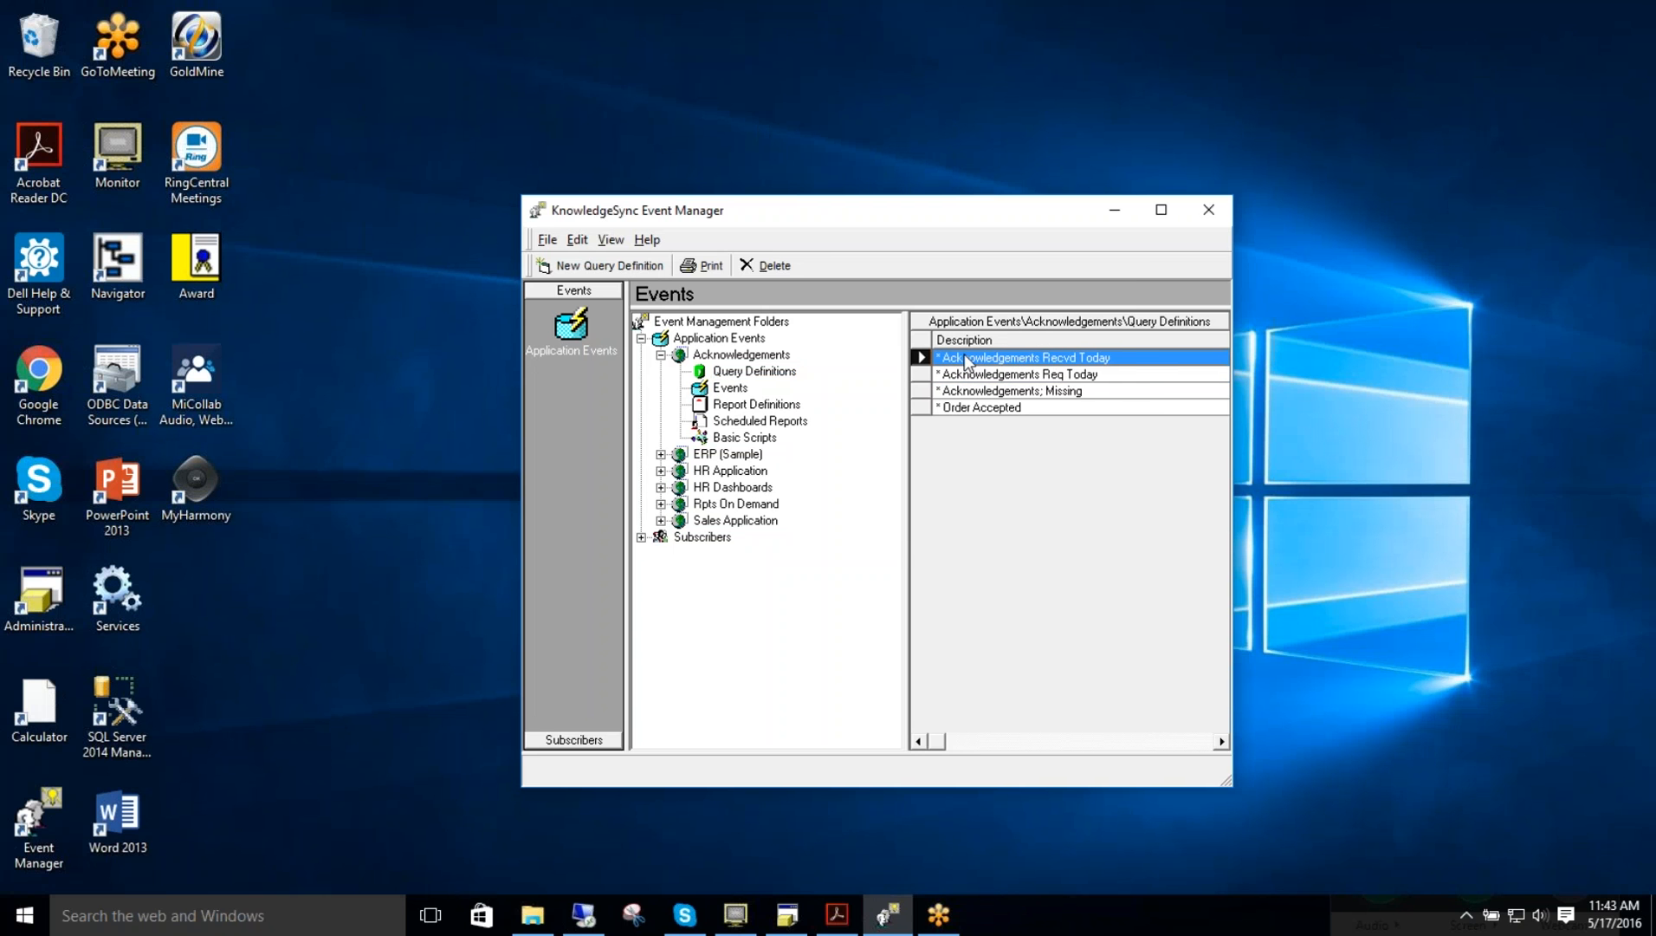
pyautogui.doubleClick(966, 363)
pyautogui.click(925, 327)
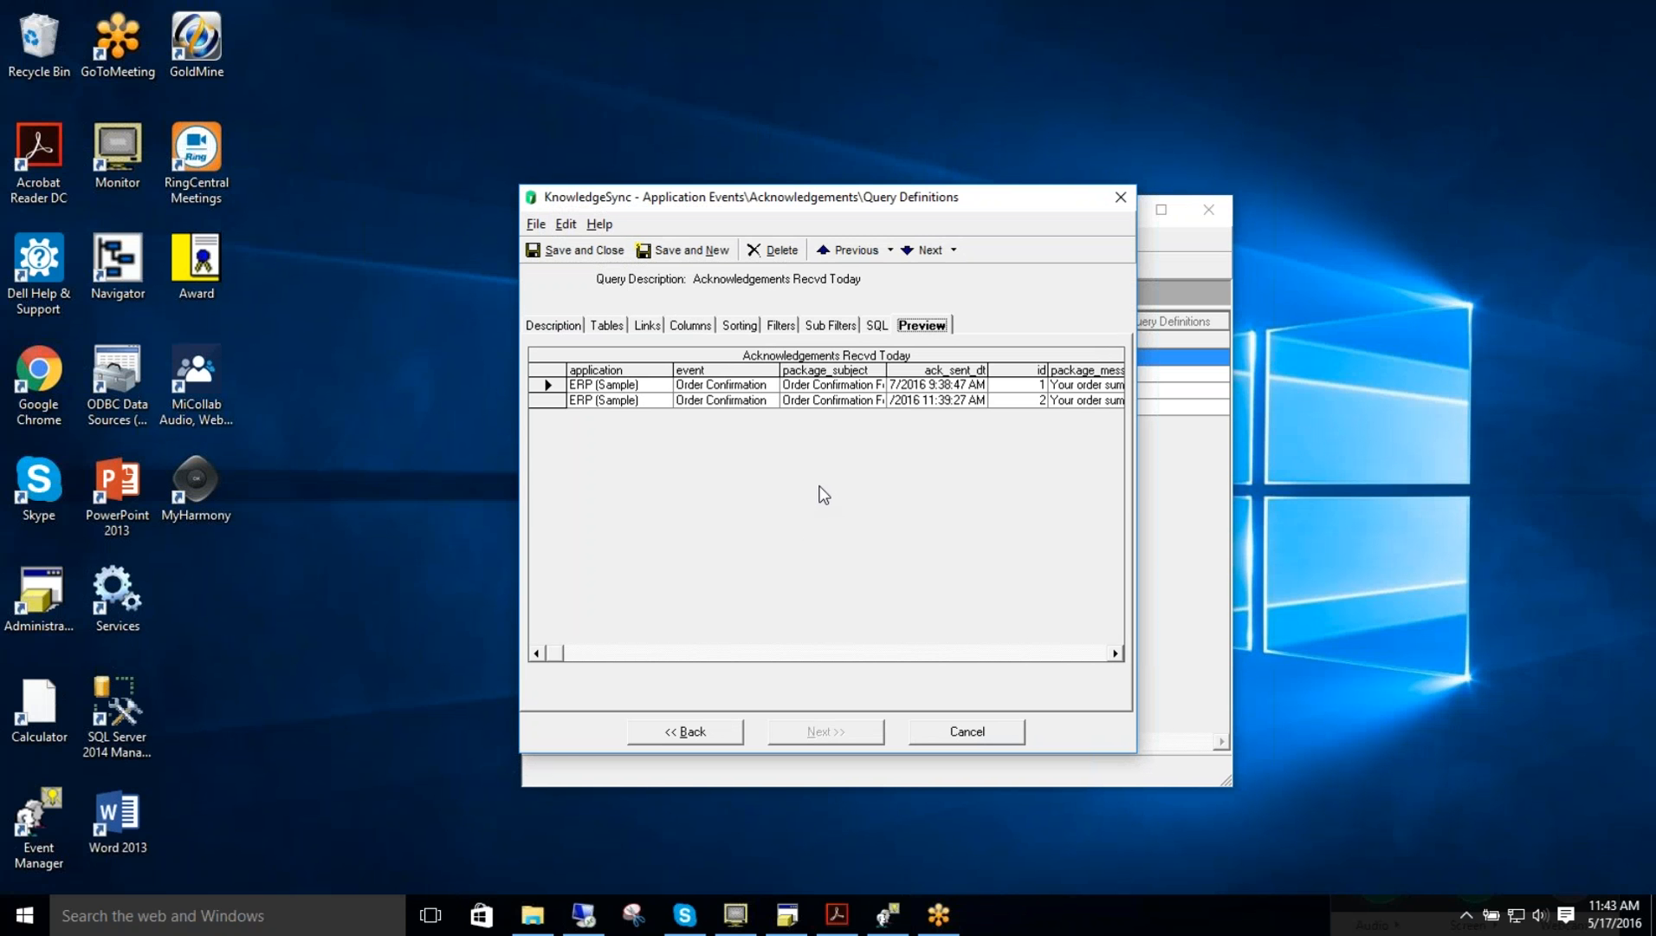
pyautogui.click(608, 325)
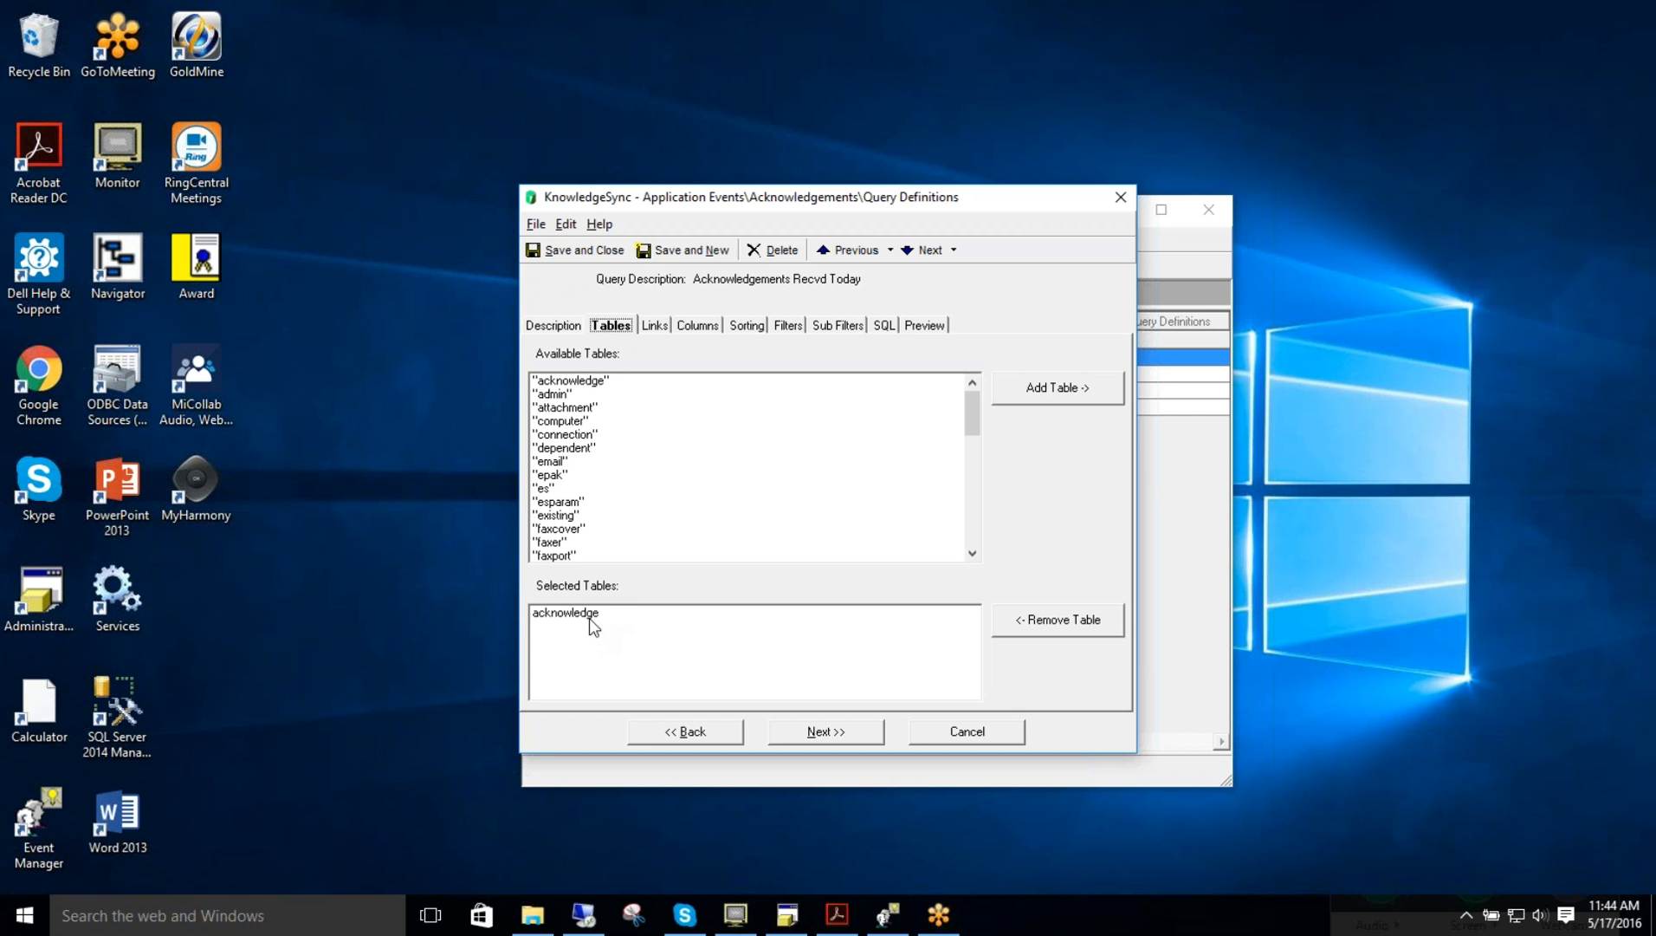
pyautogui.click(589, 615)
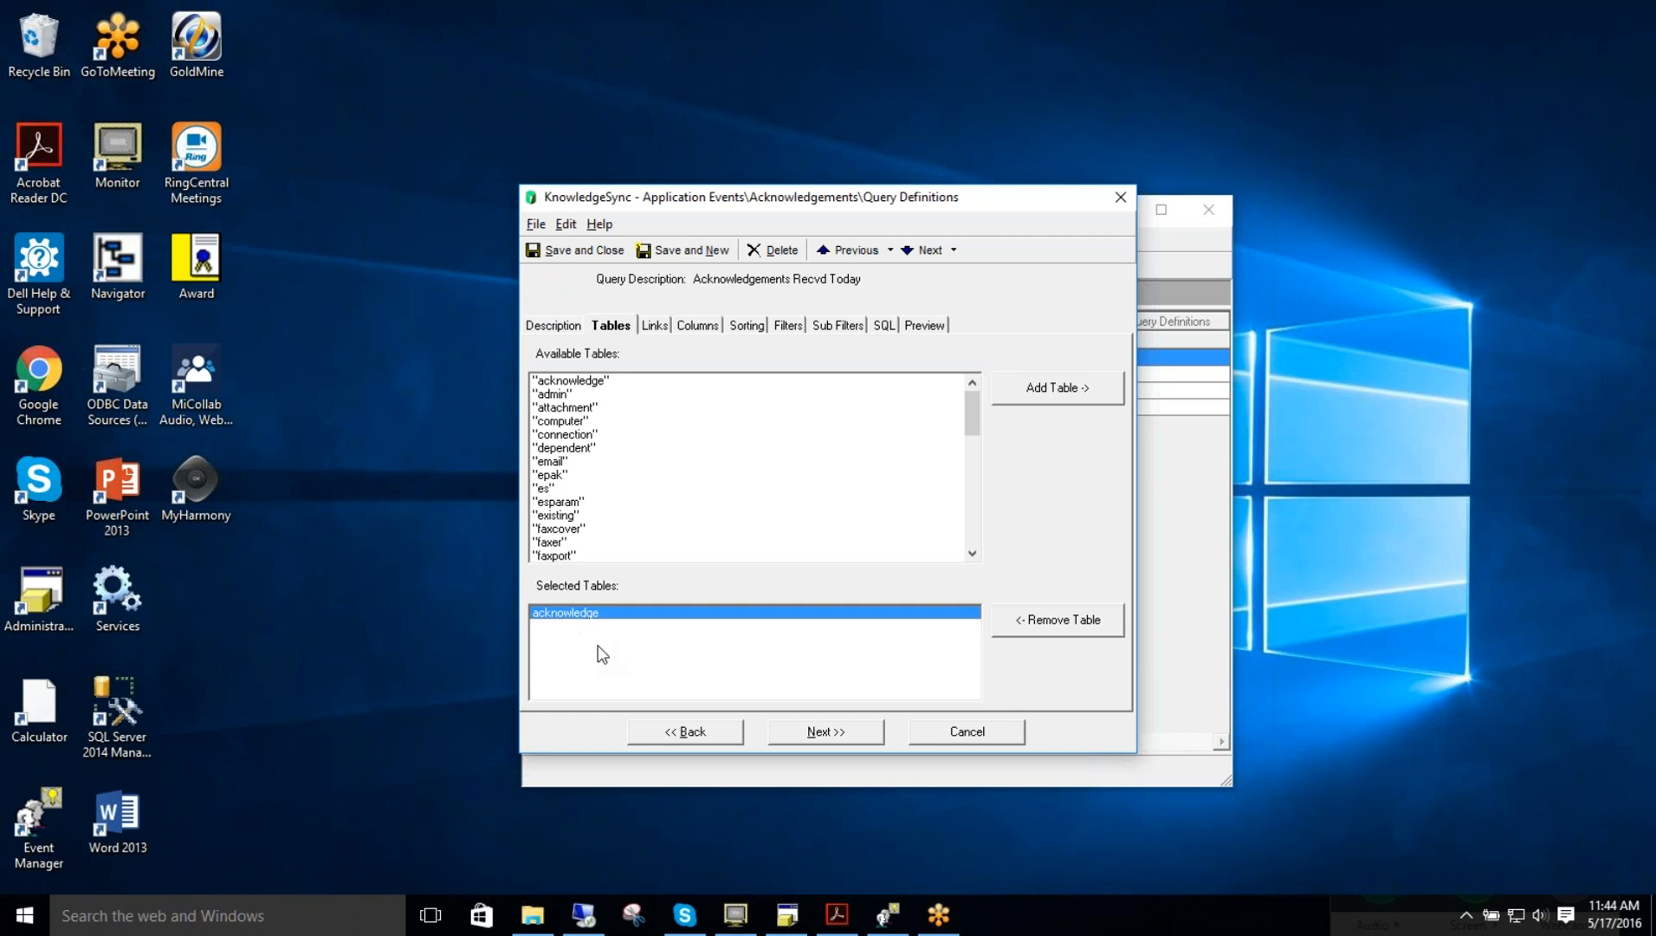
# Step: Examine the Acknowledgements Req Today query's description and package.section filter, then cancel out of it
pyautogui.click(697, 326)
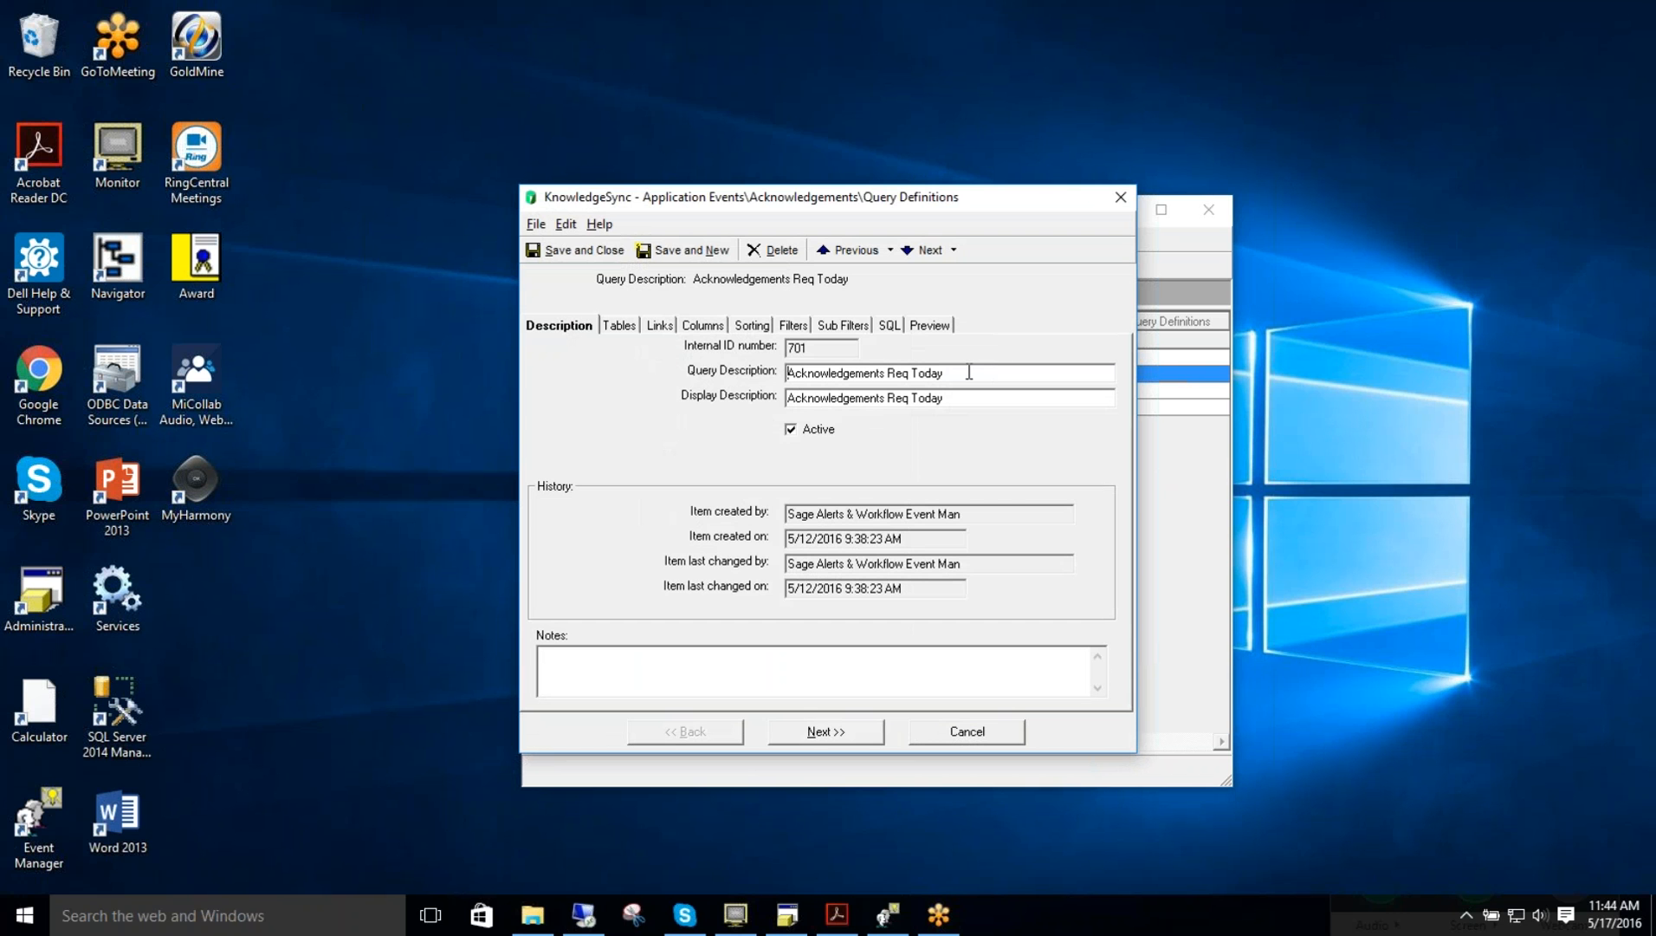
pyautogui.click(790, 328)
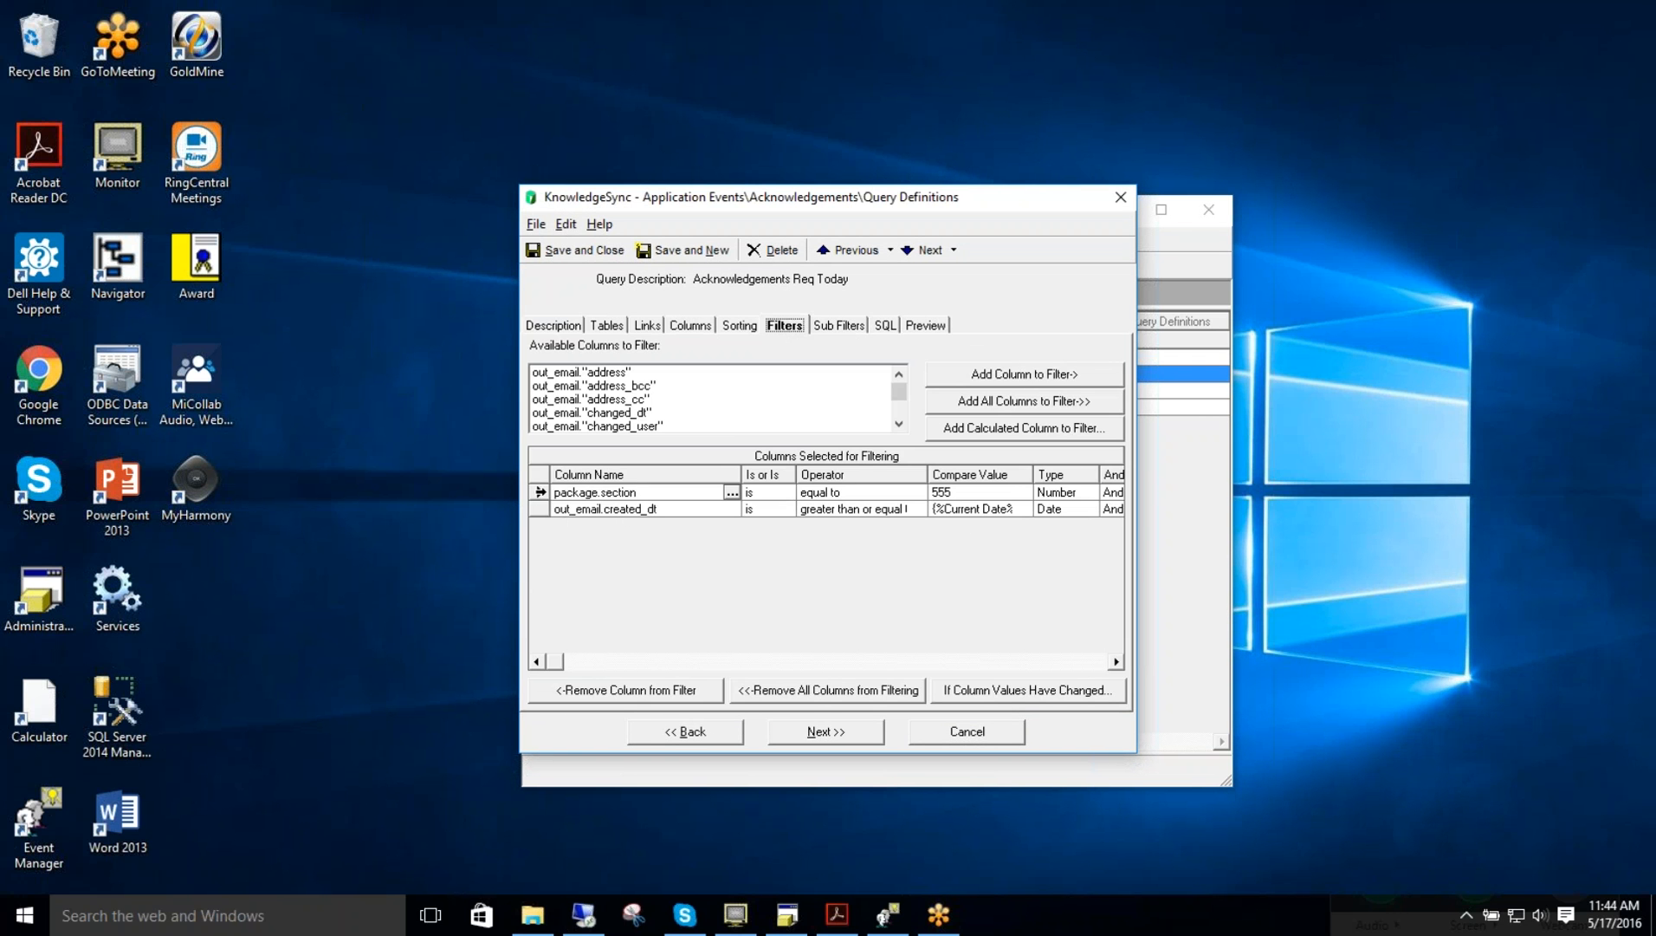
pyautogui.click(540, 492)
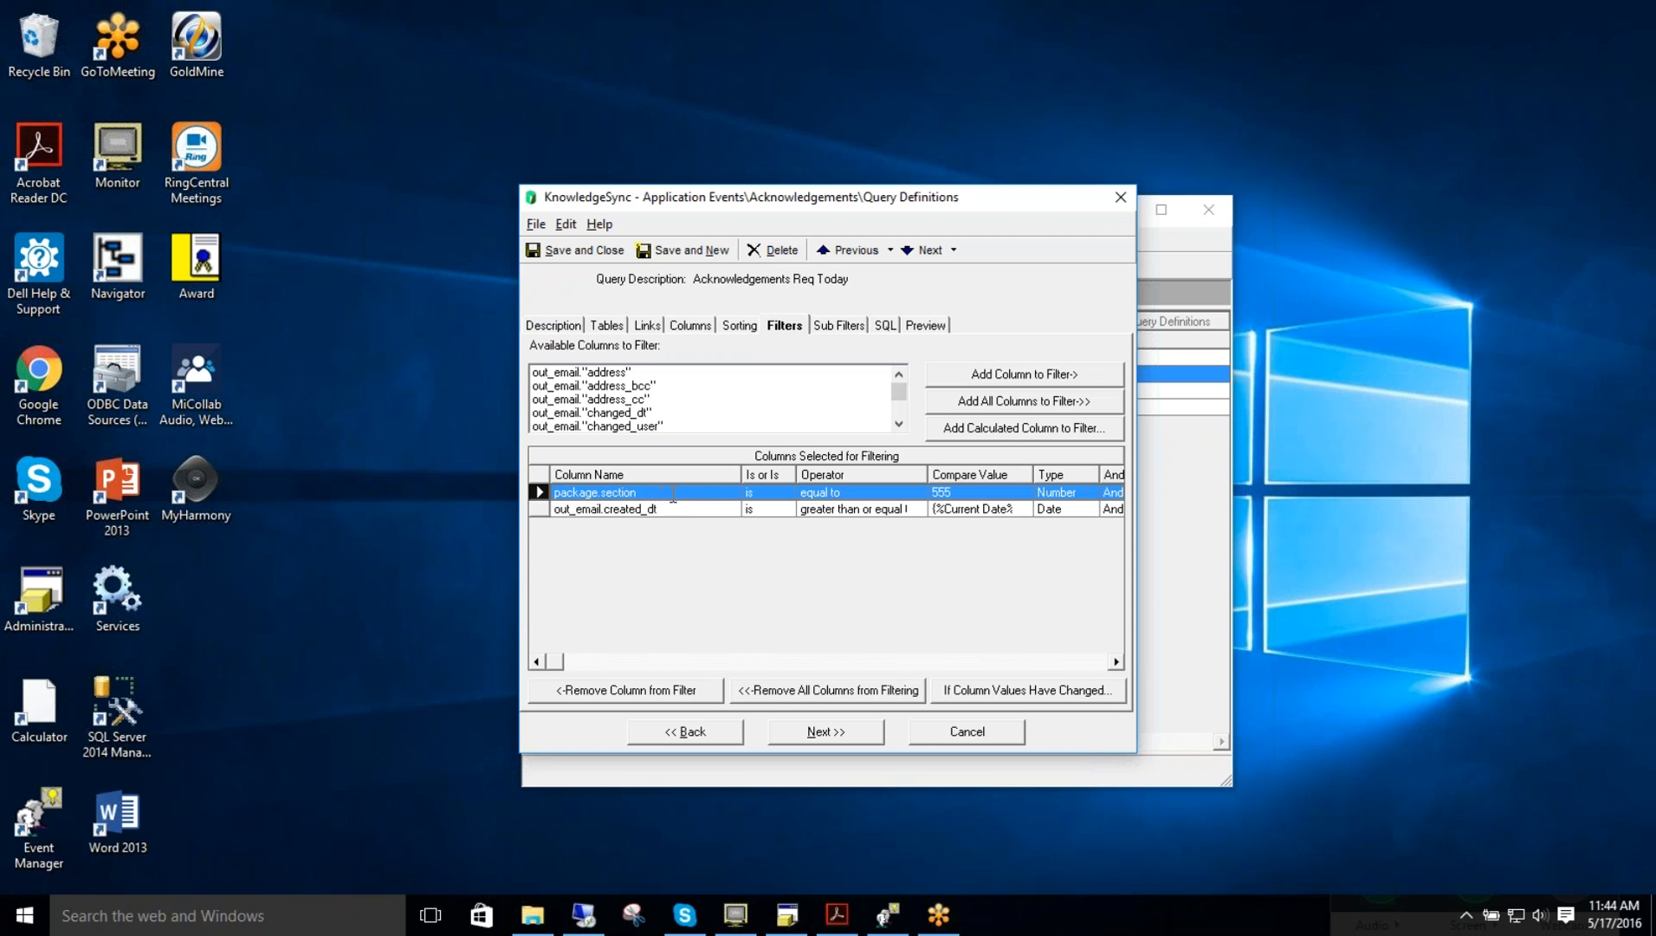
pyautogui.click(959, 492)
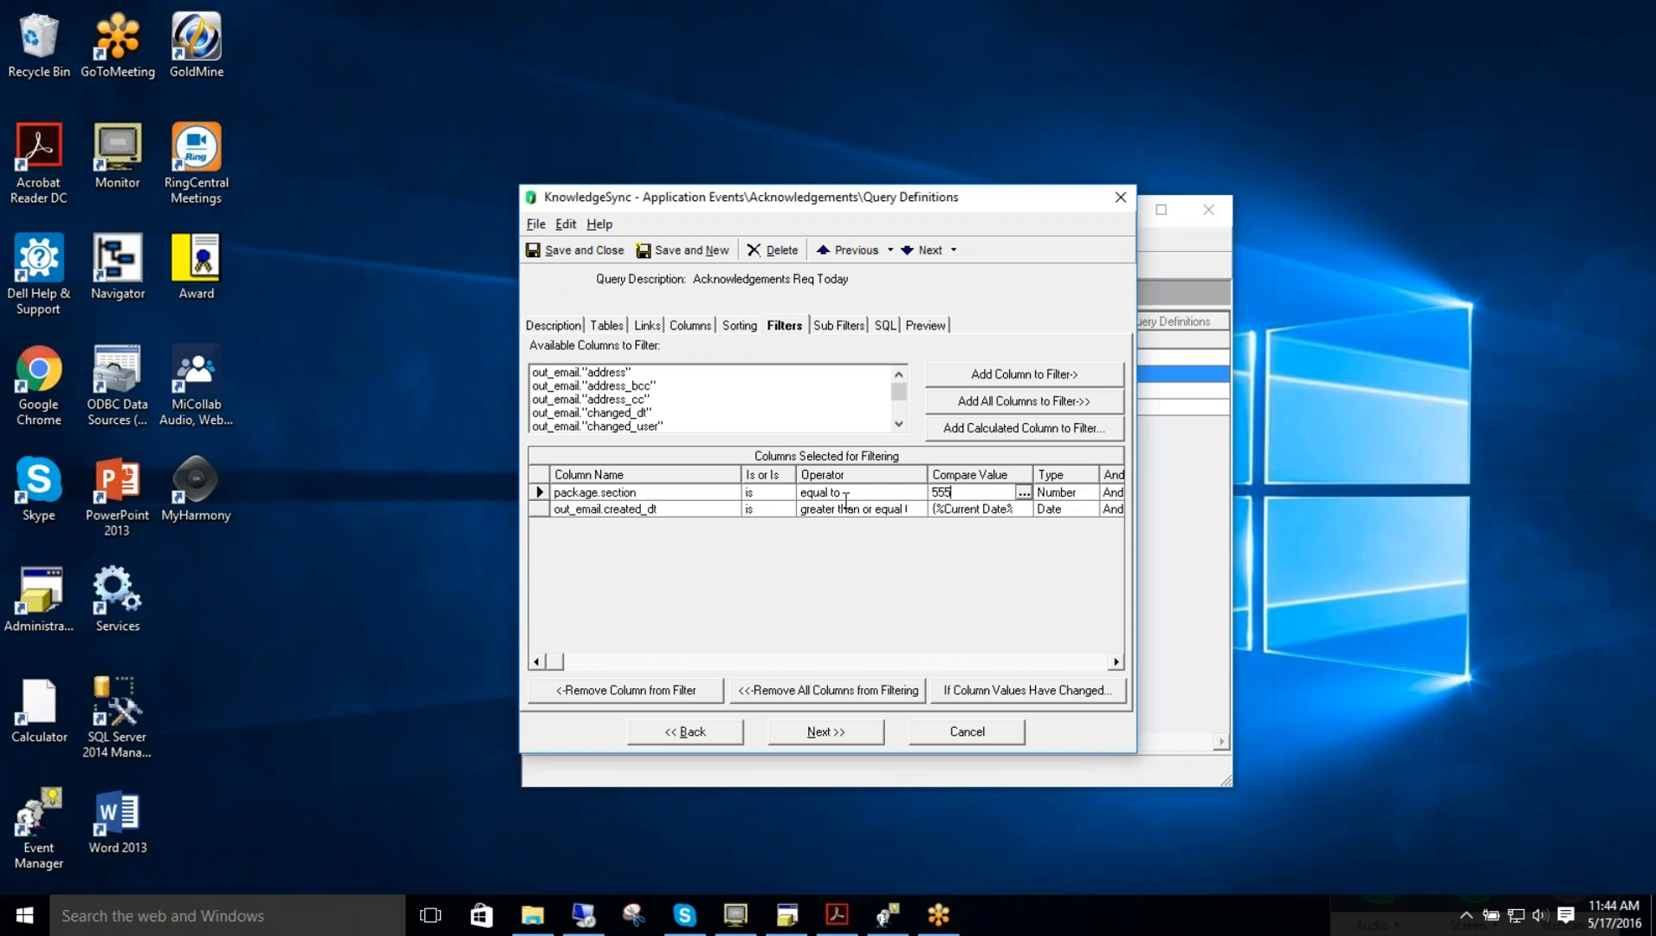
pyautogui.click(540, 492)
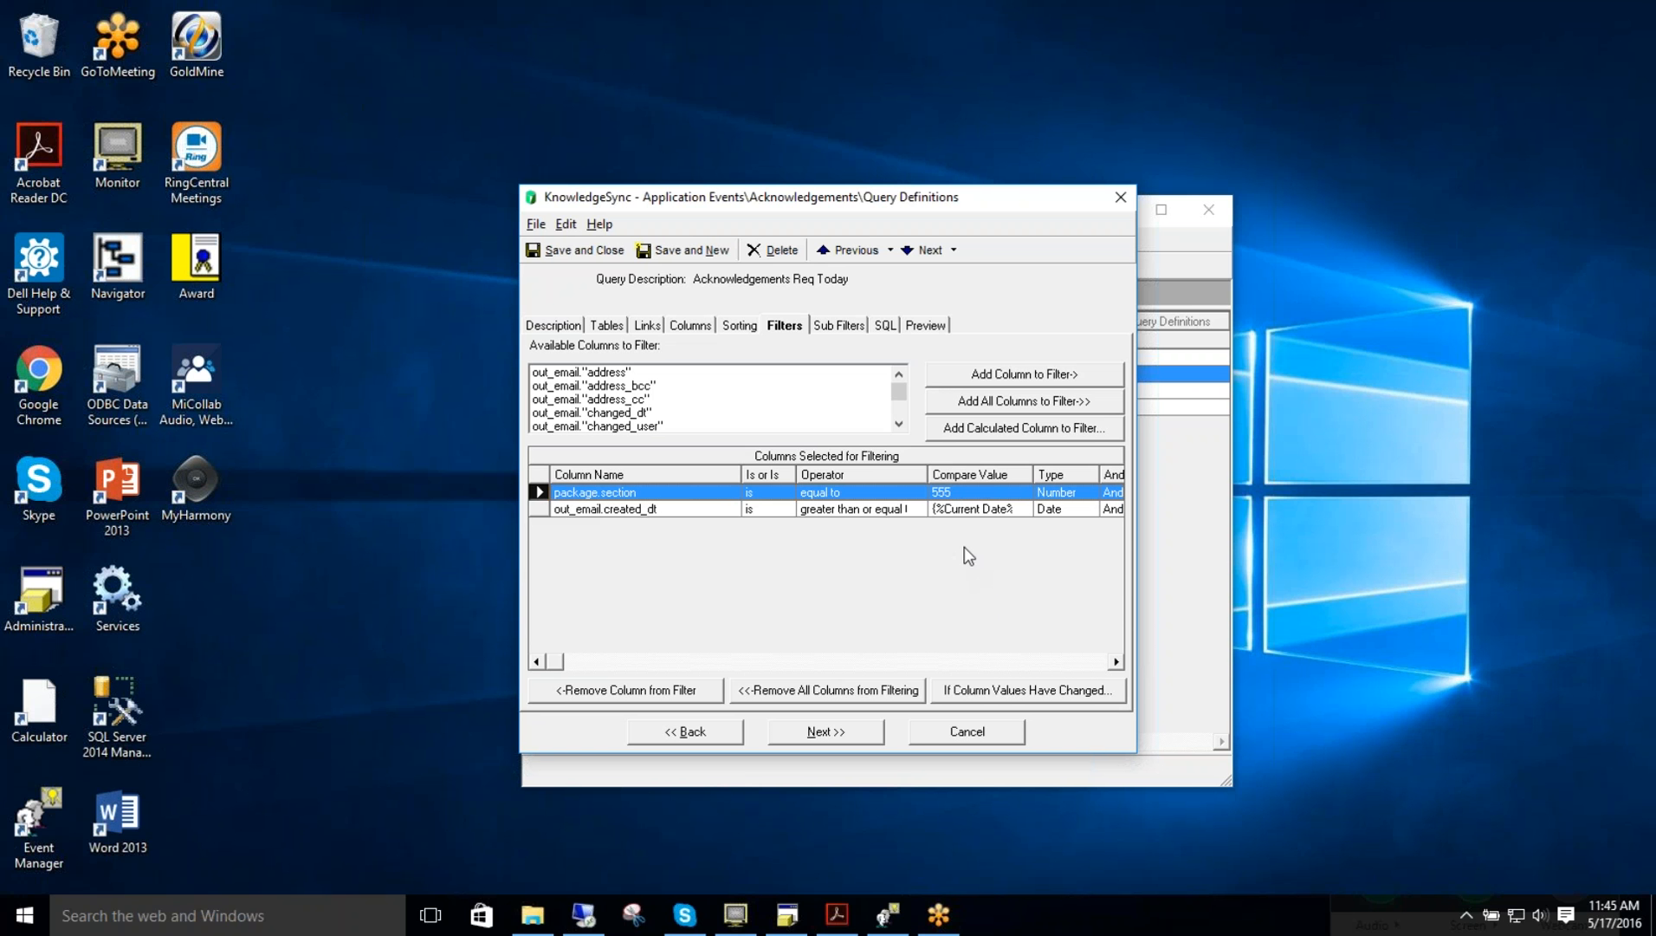
pyautogui.click(967, 730)
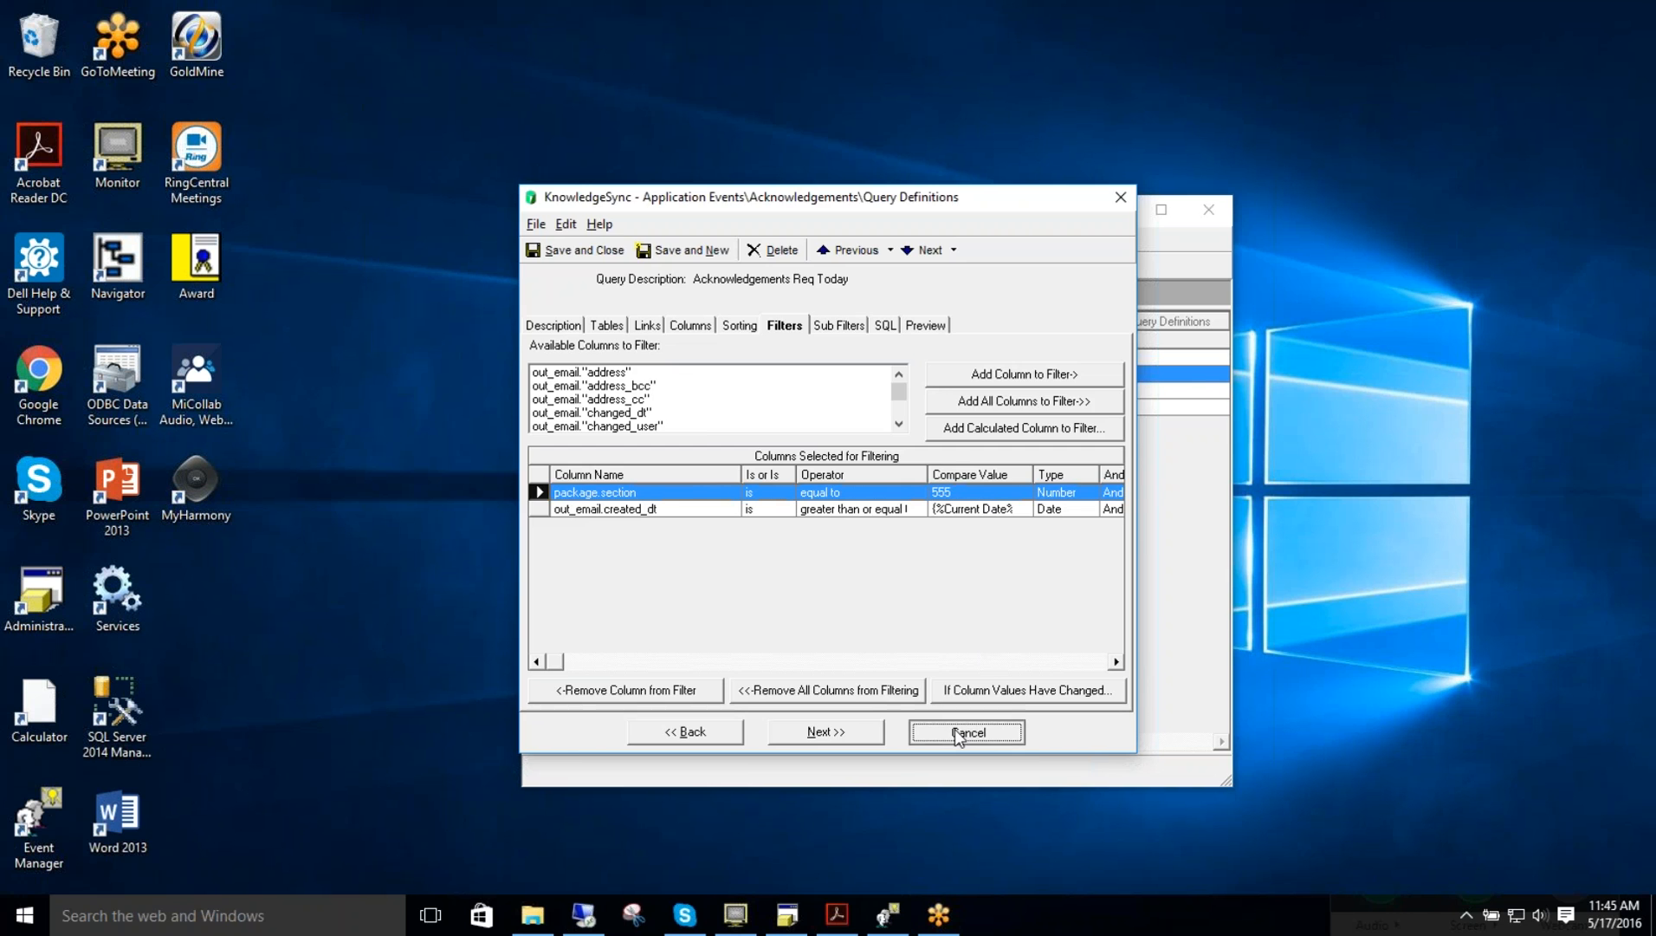